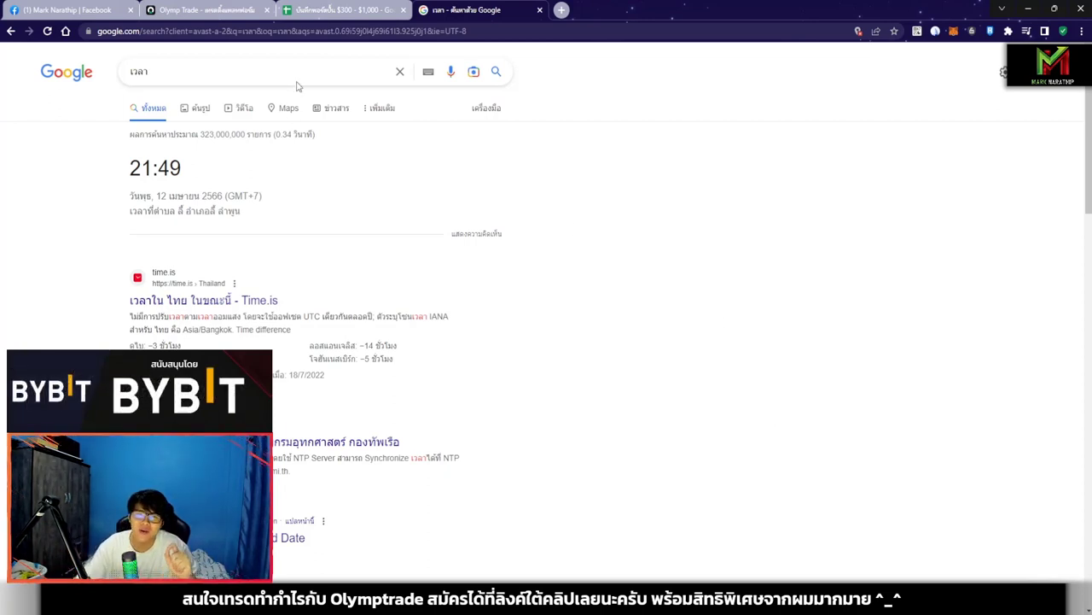
- Check the running profit of trade 7 in the trade log and the account balance in Olymp Trade
click(311, 10)
click(652, 330)
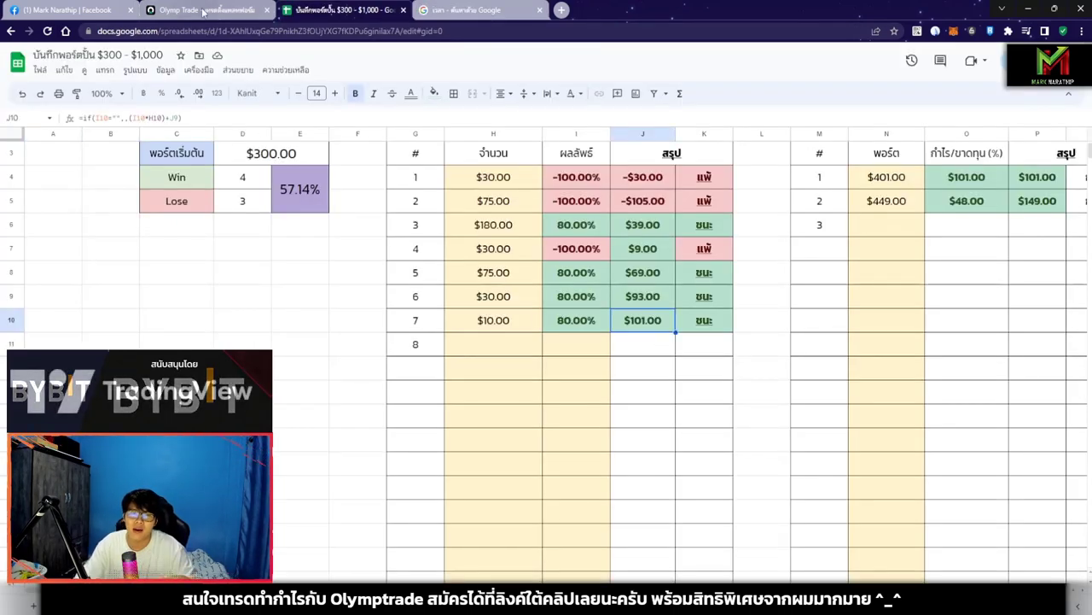
click(202, 9)
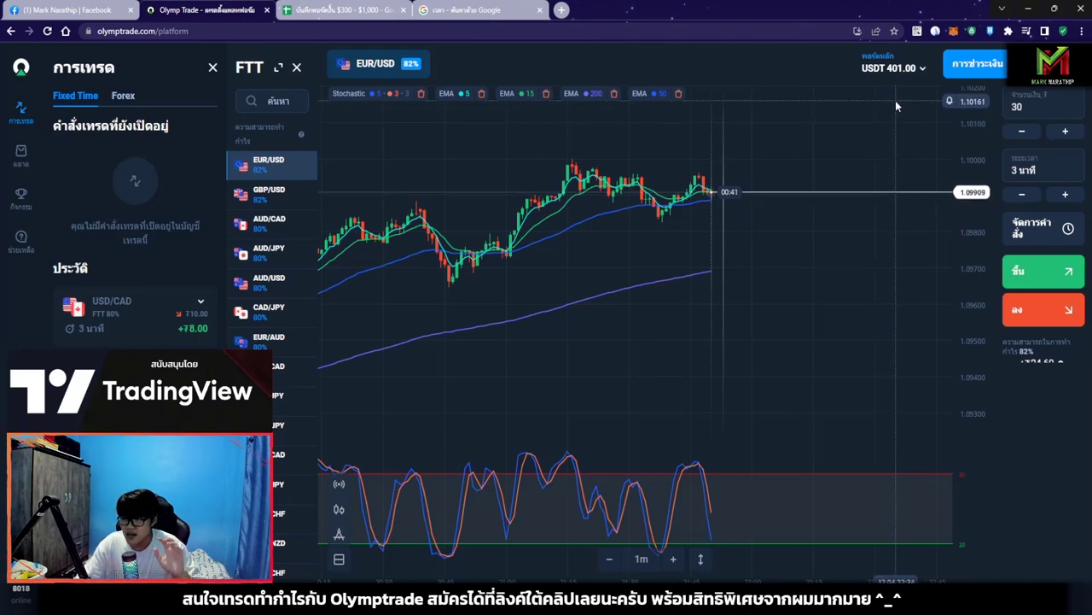
- Return to the trade log spreadsheet and enter $30 as the amount of trade 8
click(341, 9)
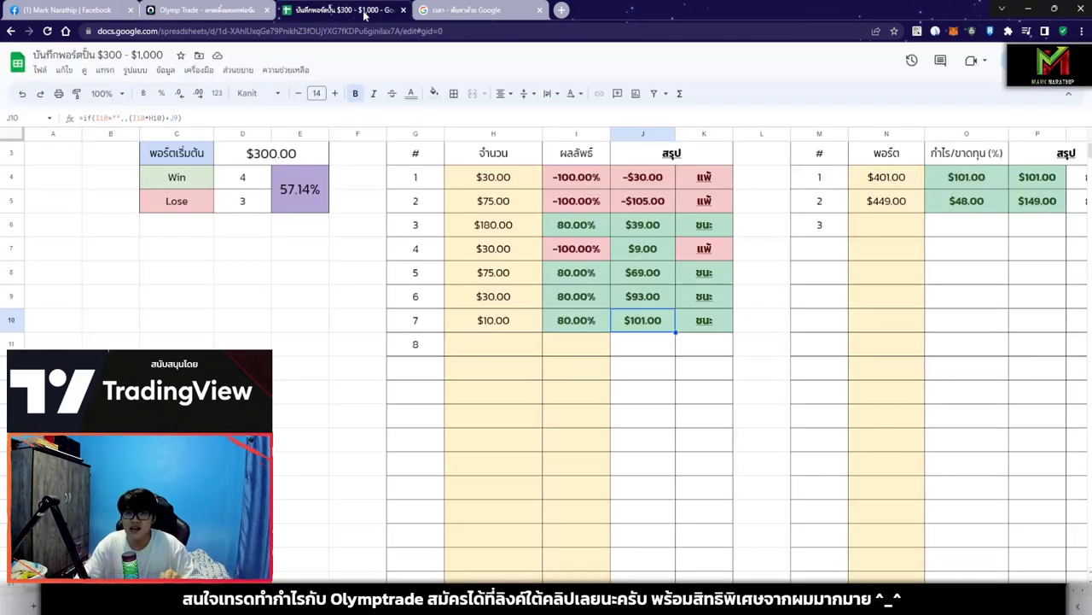
click(522, 346)
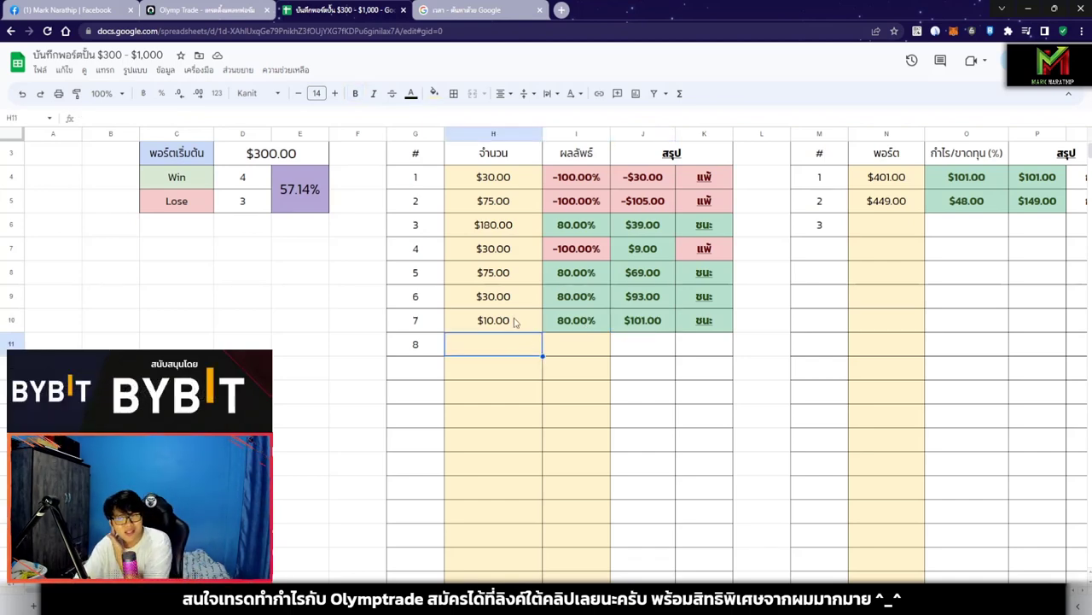
scroll(512, 315, down, 1)
text(3)
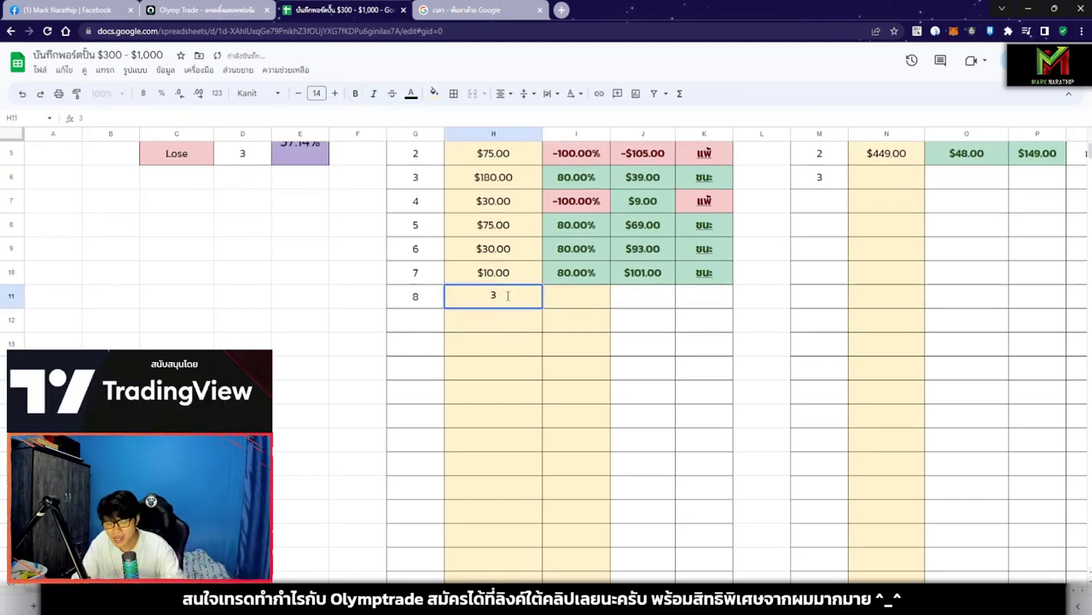
text(0)
key(Return)
- Copy the $30 amount of trade 8 to trades 9 and 10 in the log
click(504, 299)
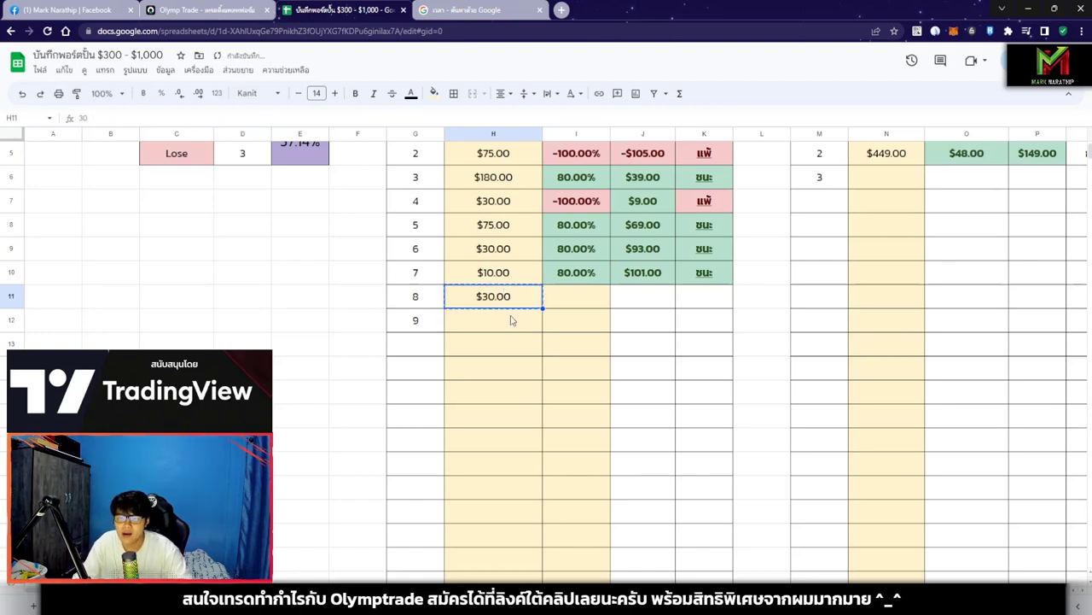
drag(512, 320, 502, 346)
text($30.00 $30.00)
click(505, 345)
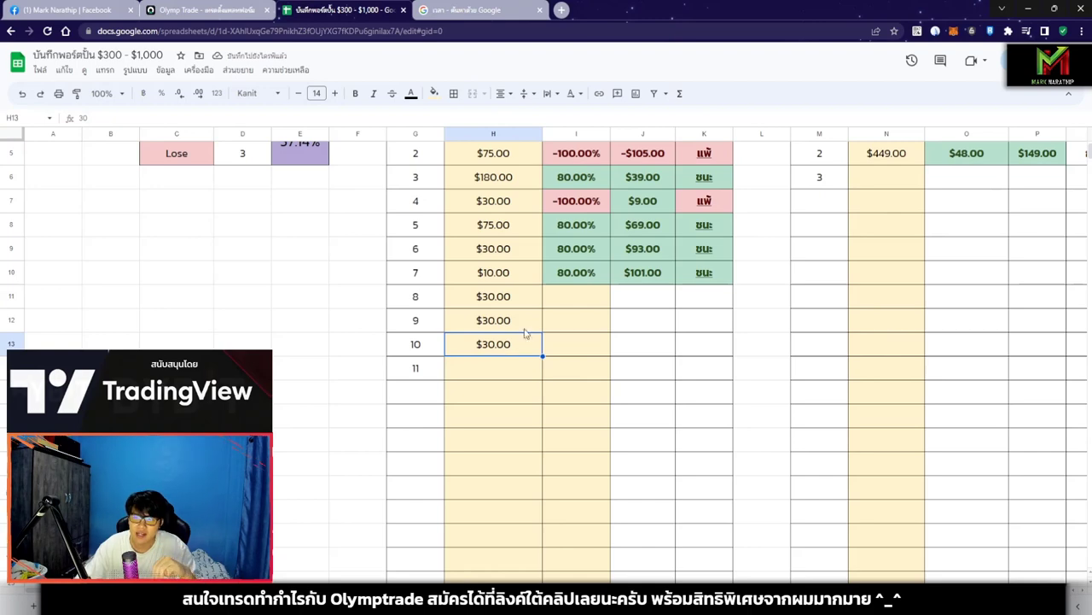
click(514, 337)
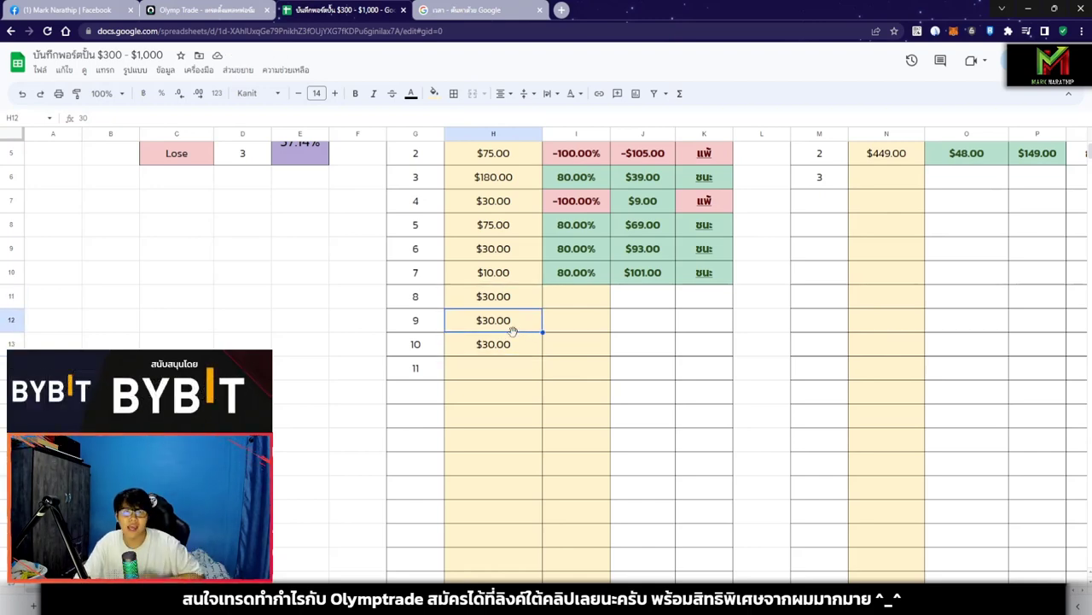
click(510, 348)
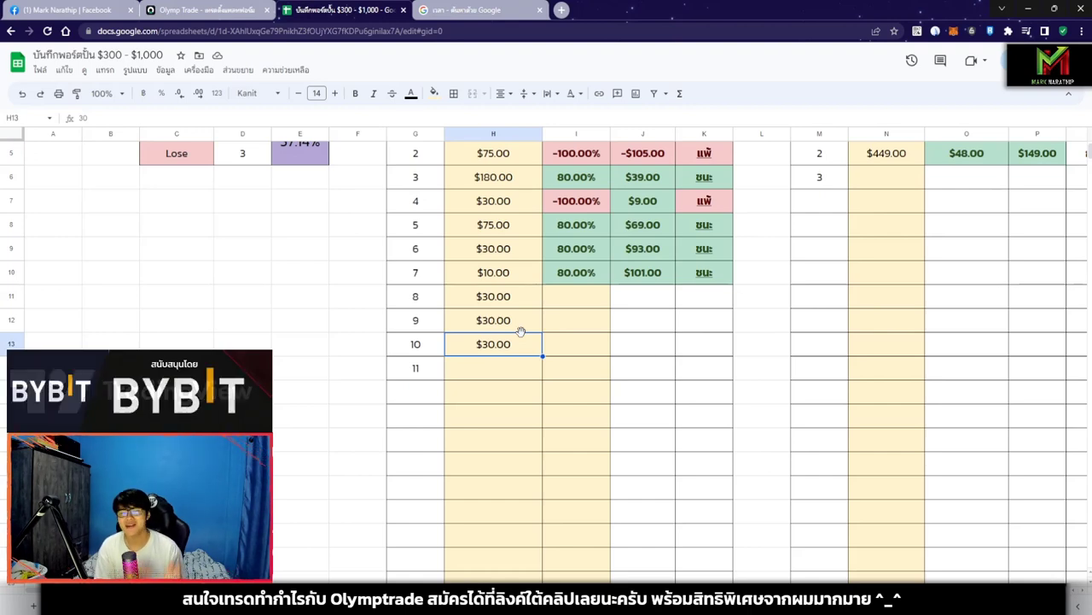
click(580, 305)
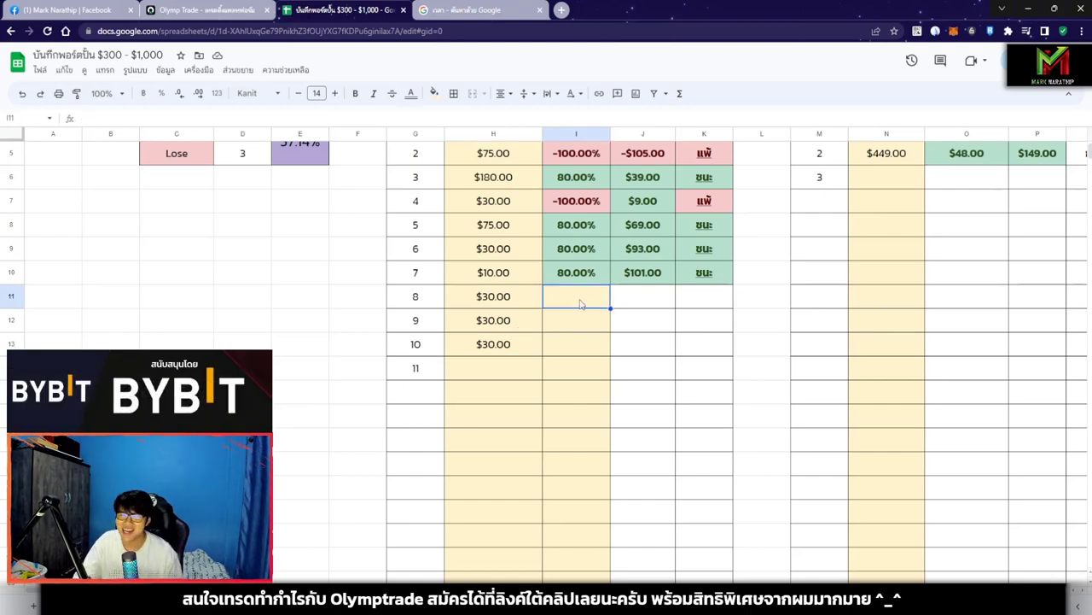
scroll(597, 341, up, 2)
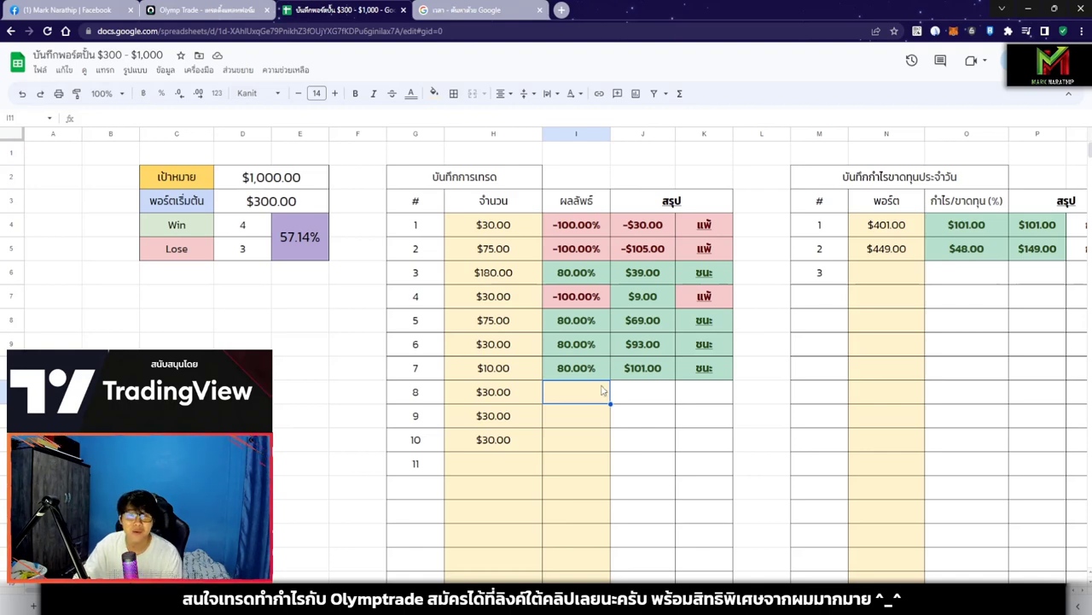
scroll(572, 383, down, 1)
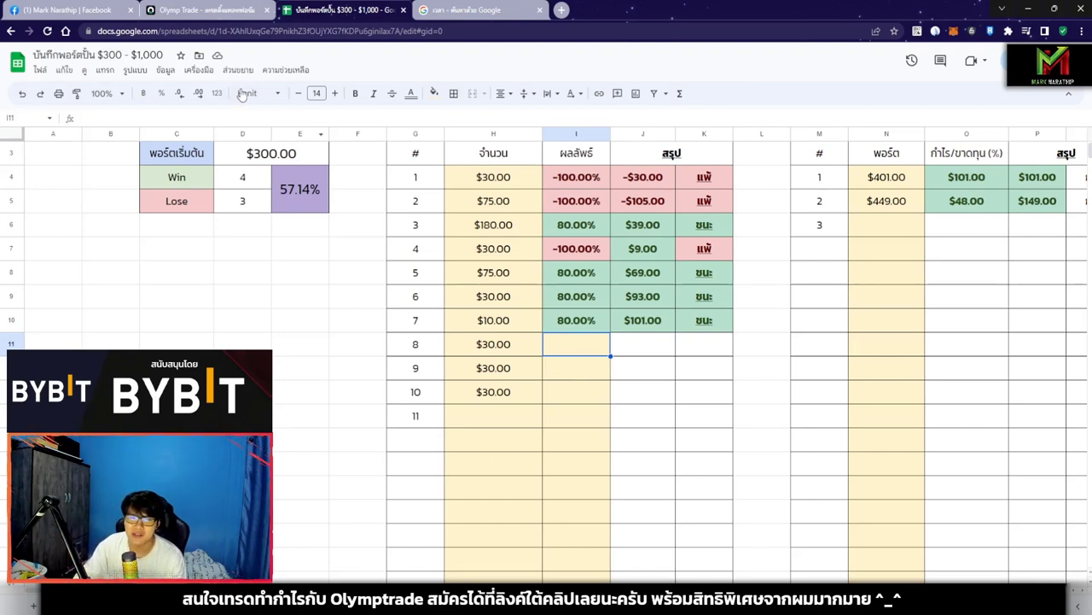
- Switch to Olymp Trade and bring the TradingView chart window up over it
click(205, 10)
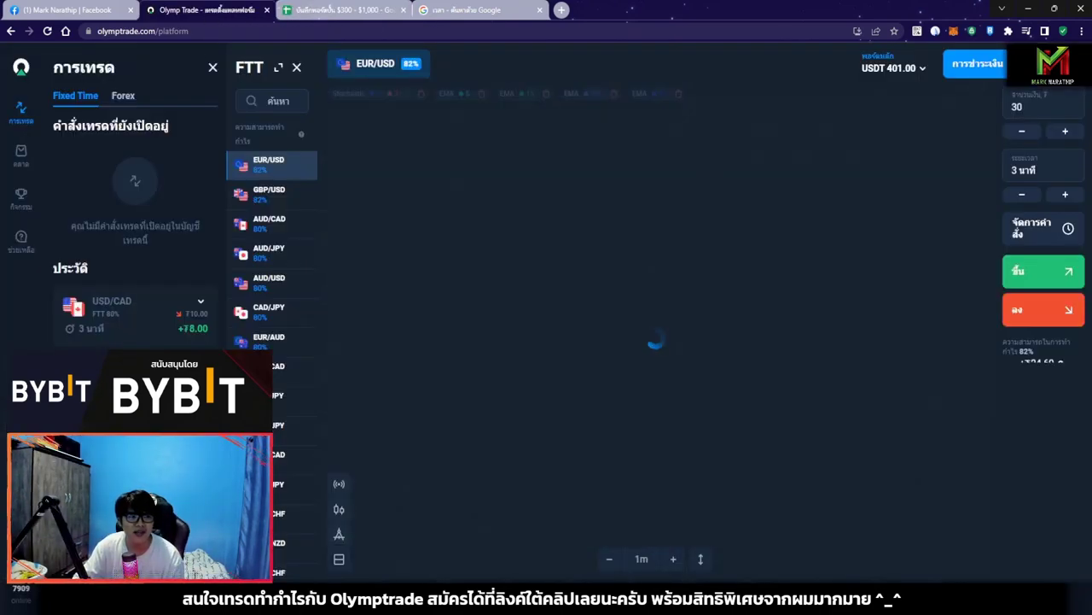
key(alt+Tab)
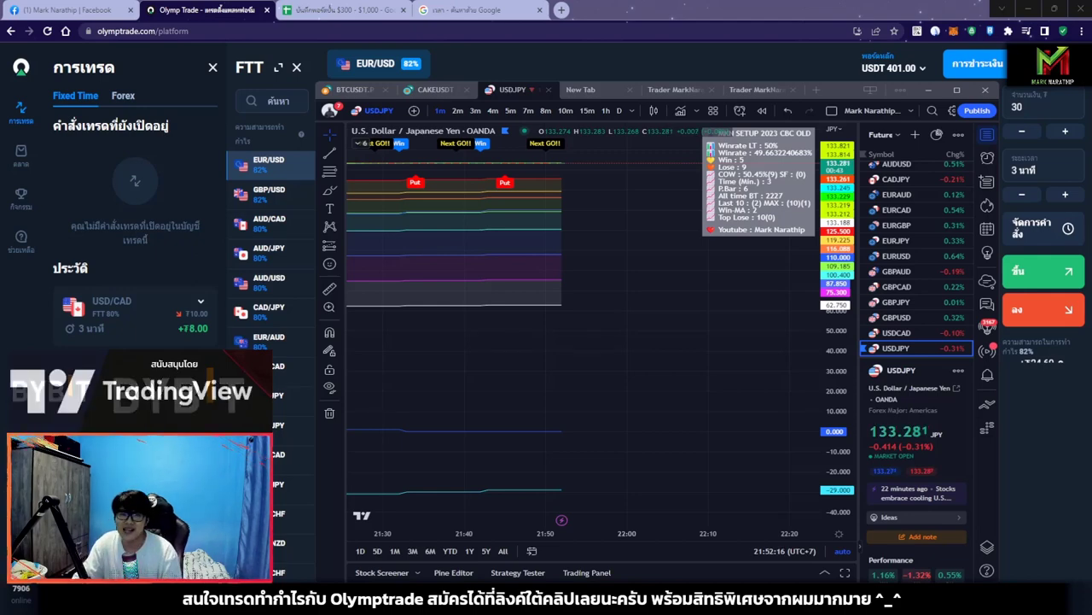
scroll(647, 305, down, 5)
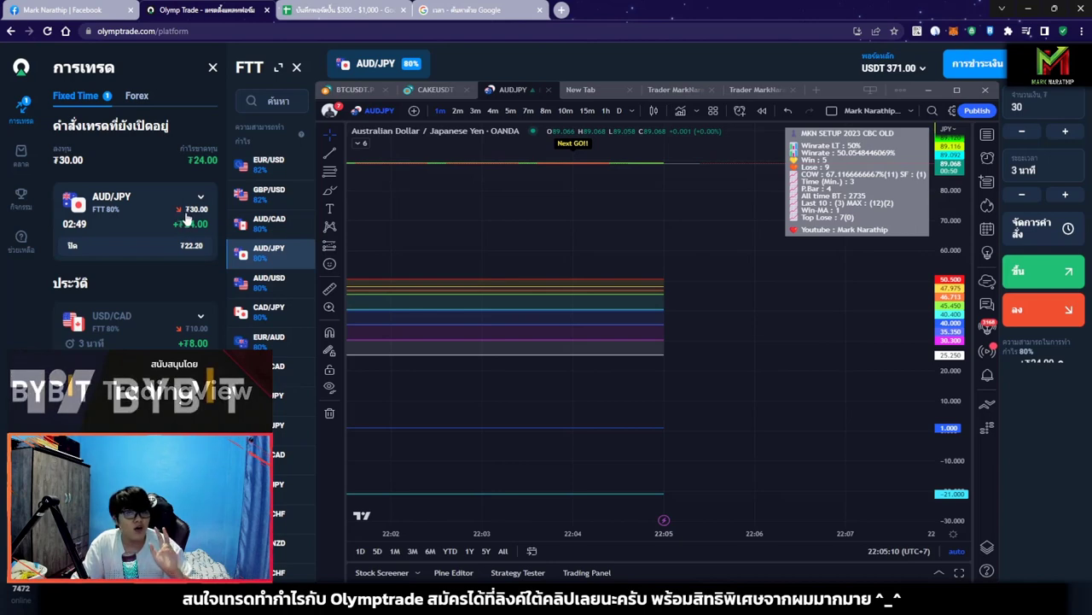
- Examine the AUD/JPY one-minute chart in TradingView, including its Put signal and the stacked indicator bands up to 22:05
scroll(728, 272, down, 3)
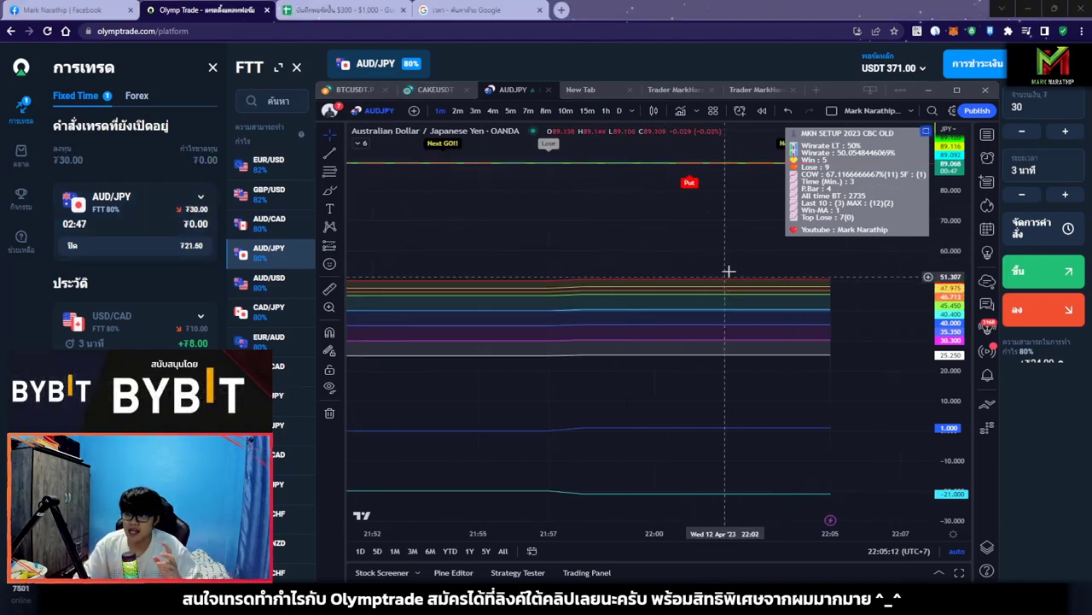
mouse_move(728, 271)
mouse_down()
mouse_move(593, 214)
mouse_move(563, 186)
mouse_up()
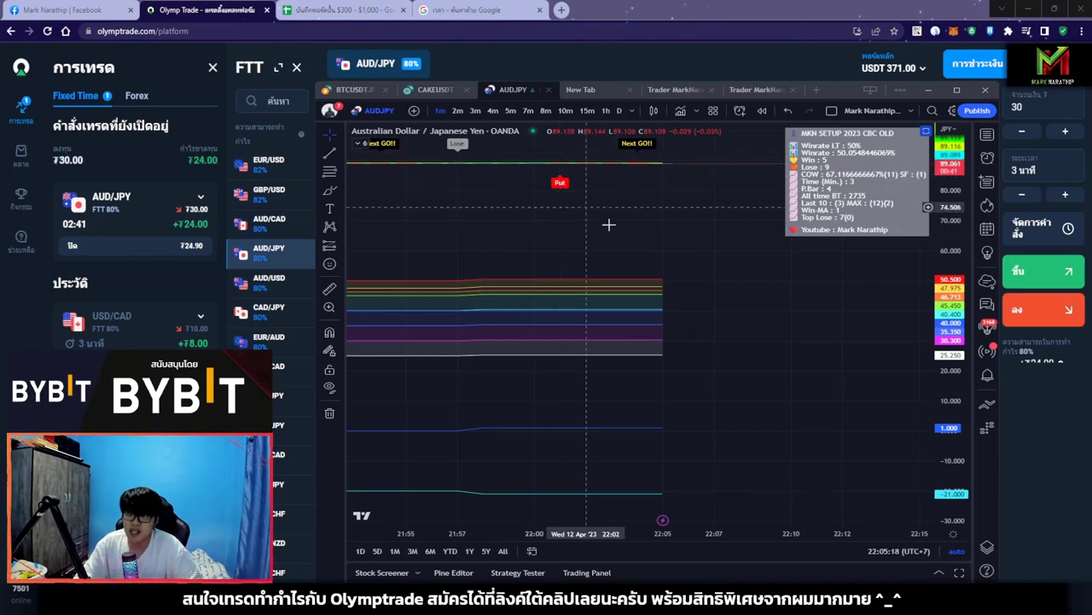
scroll(722, 281, down, 3)
mouse_move(955, 337)
mouse_down()
mouse_move(960, 444)
mouse_move(961, 350)
mouse_up()
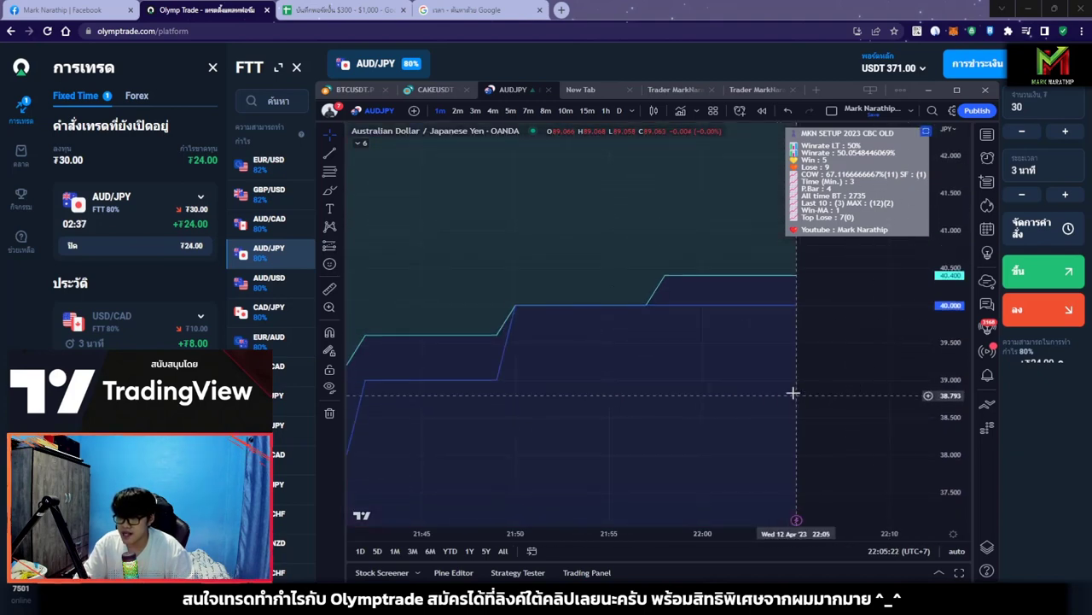
key(alt+r)
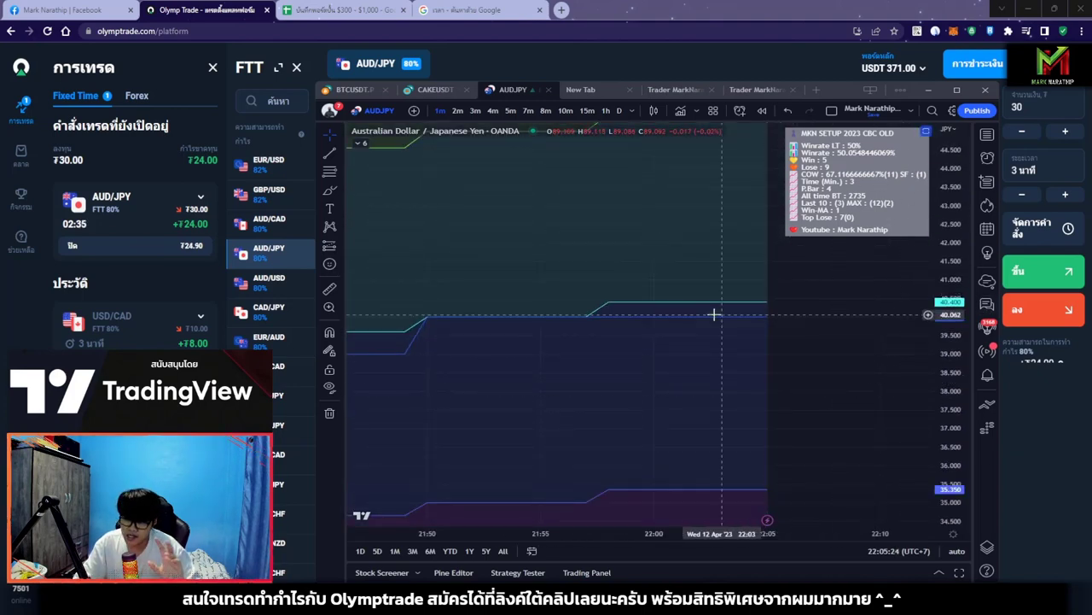
scroll(707, 353, up, 1)
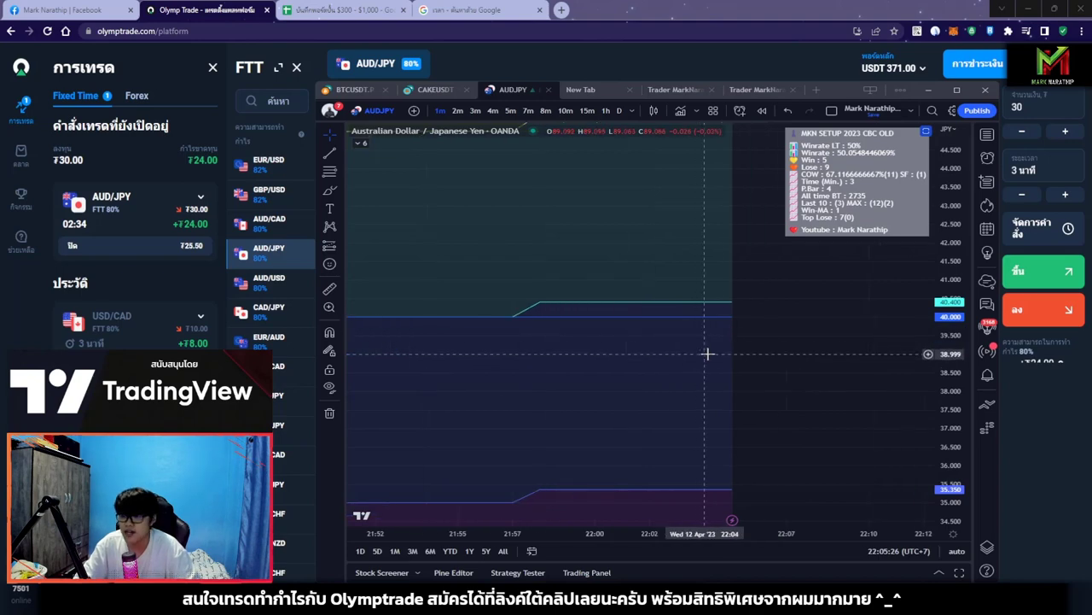
scroll(707, 353, up, 2)
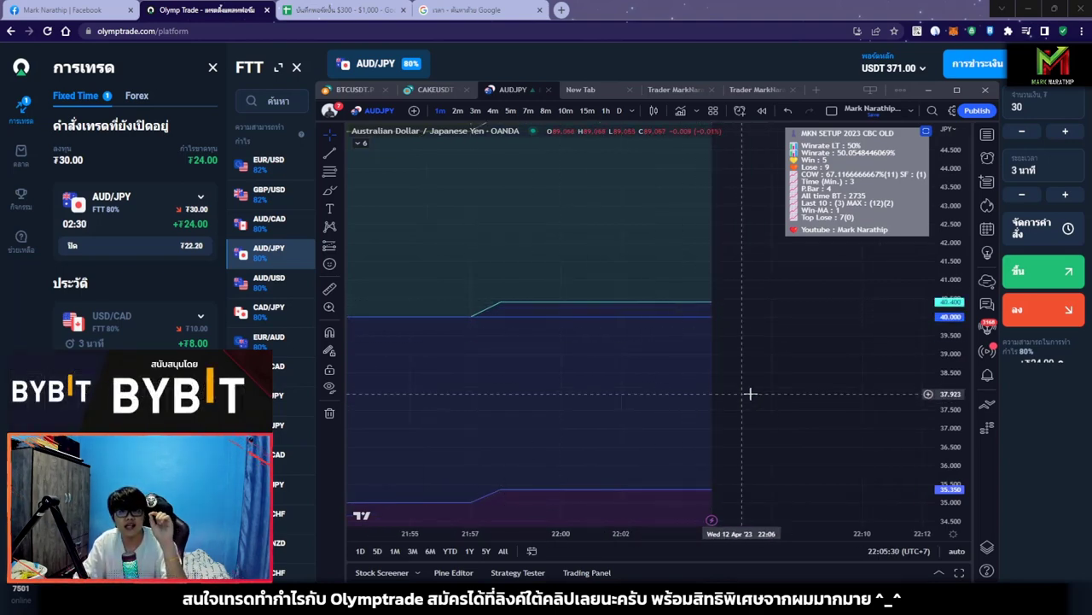
scroll(756, 380, down, 3)
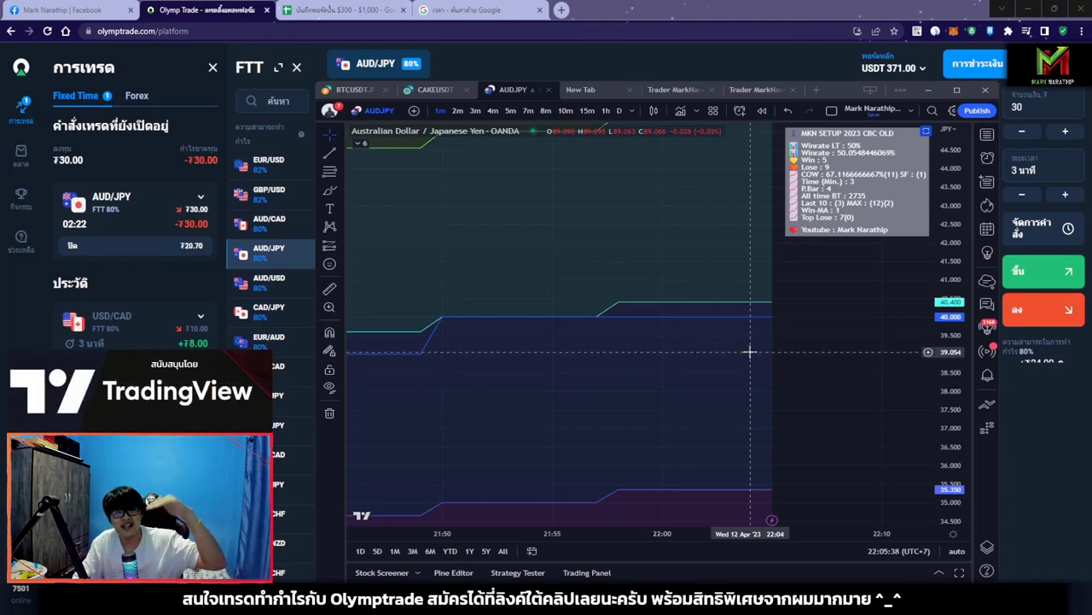
scroll(746, 337, down, 1)
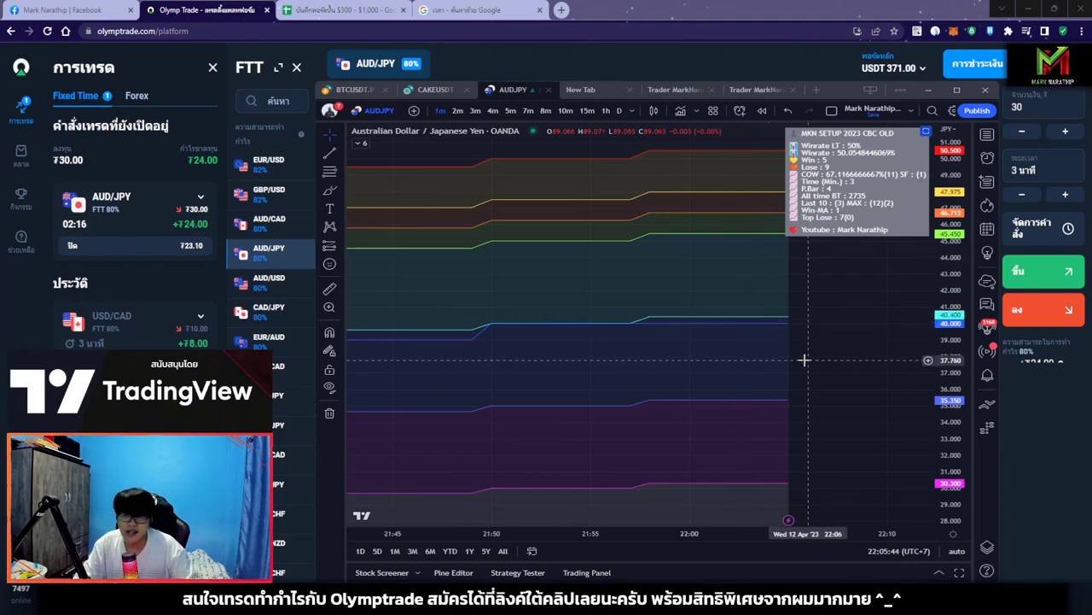
scroll(789, 359, down, 1)
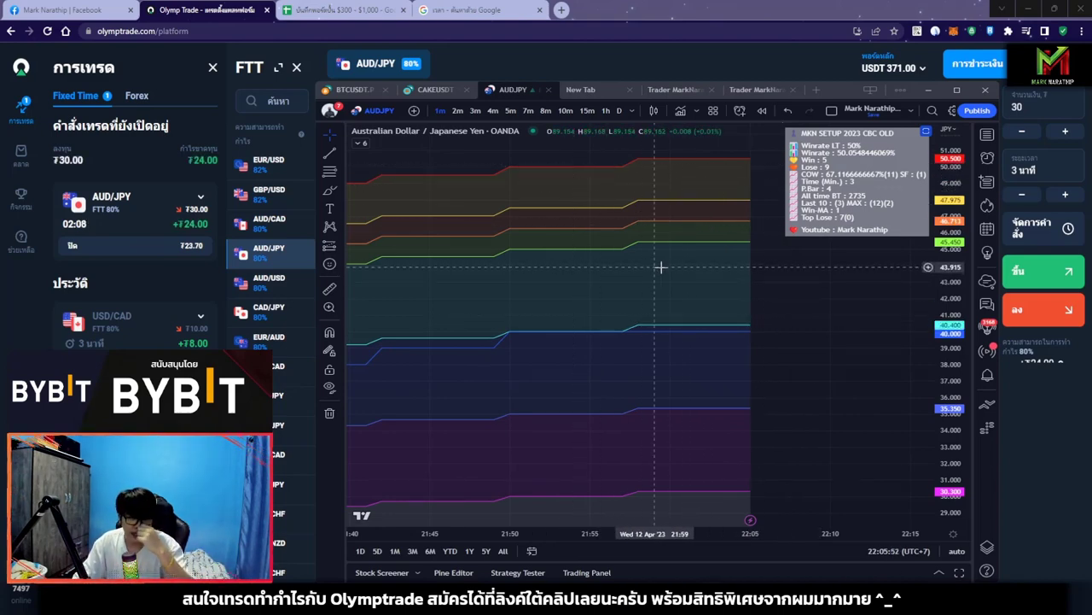
scroll(878, 376, up, 3)
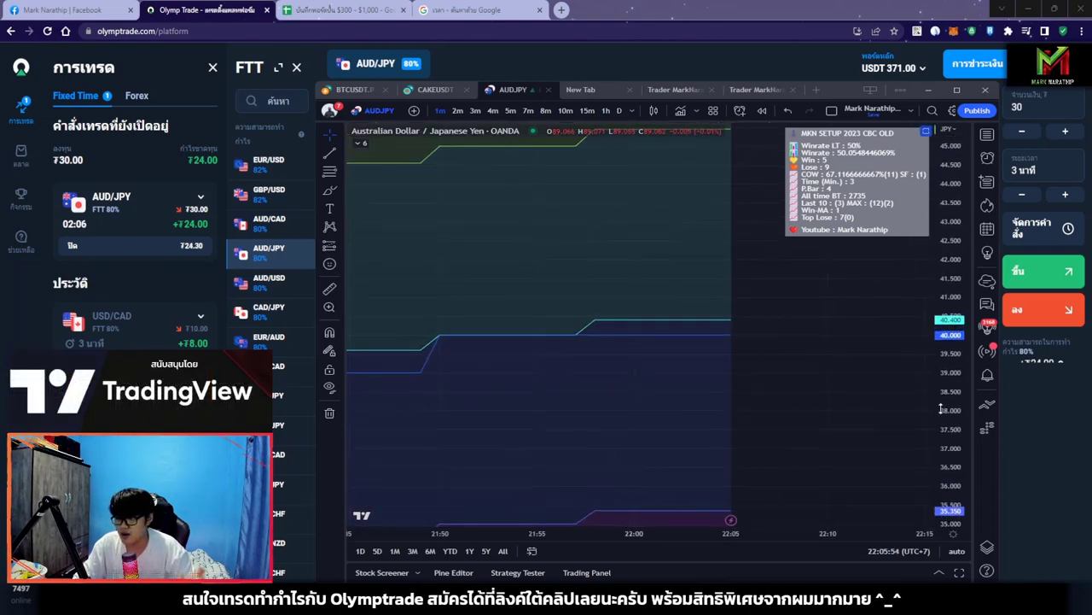
scroll(725, 400, up, 1)
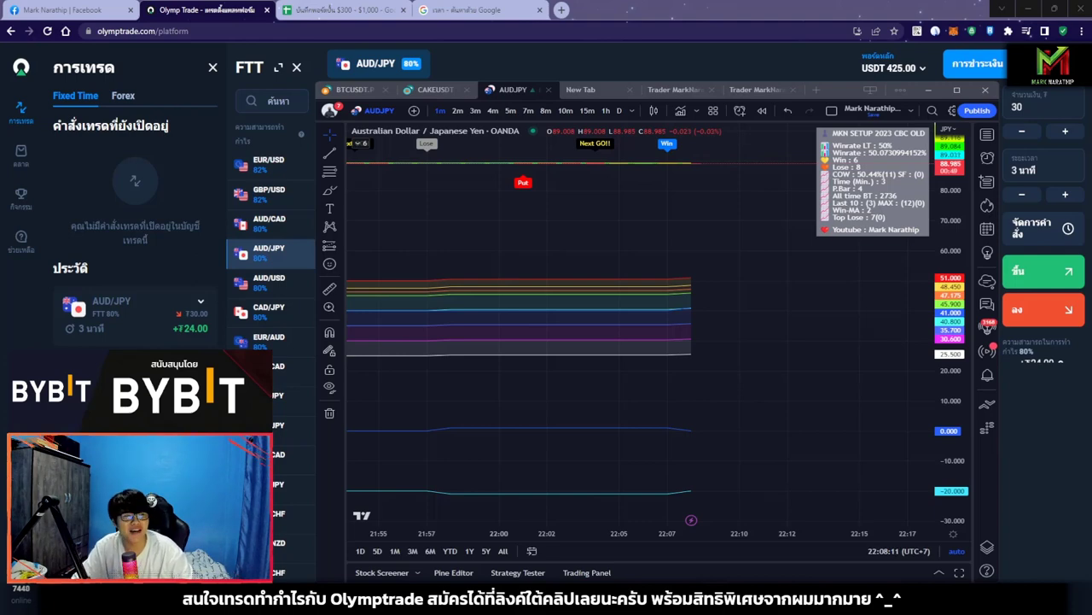
- Leave TradingView for the trade log spreadsheet and record 80% as the result of trade 8
key(alt+Tab)
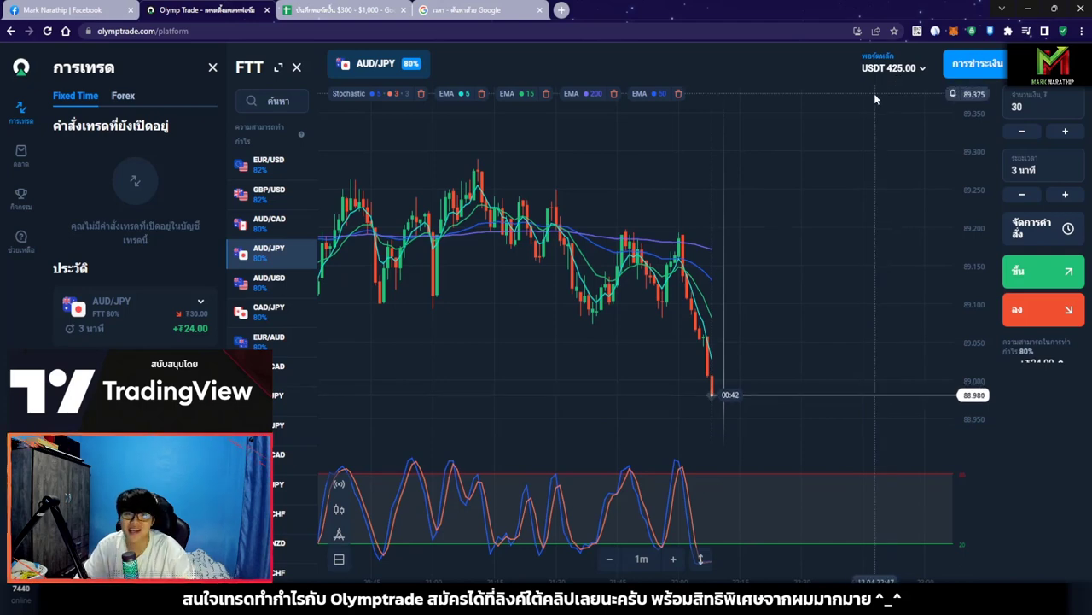
click(341, 10)
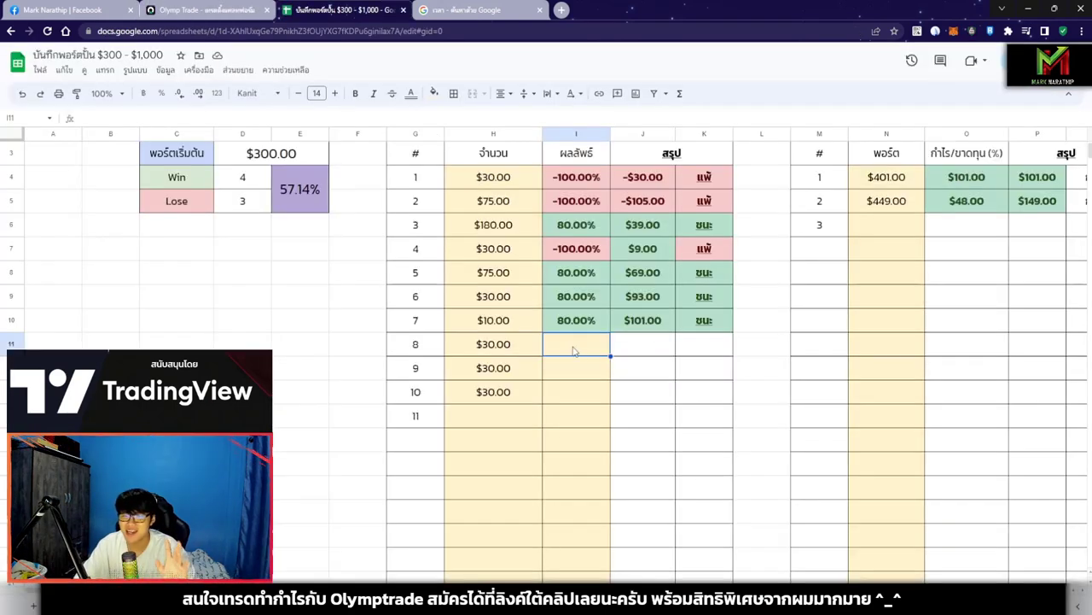
text(80%)
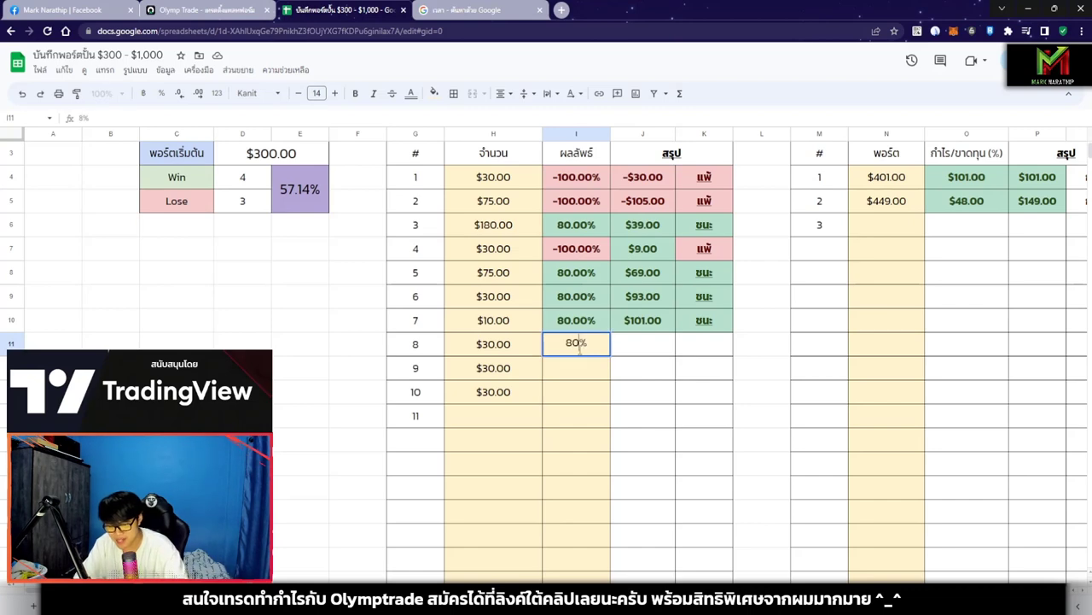
key(Return)
click(636, 356)
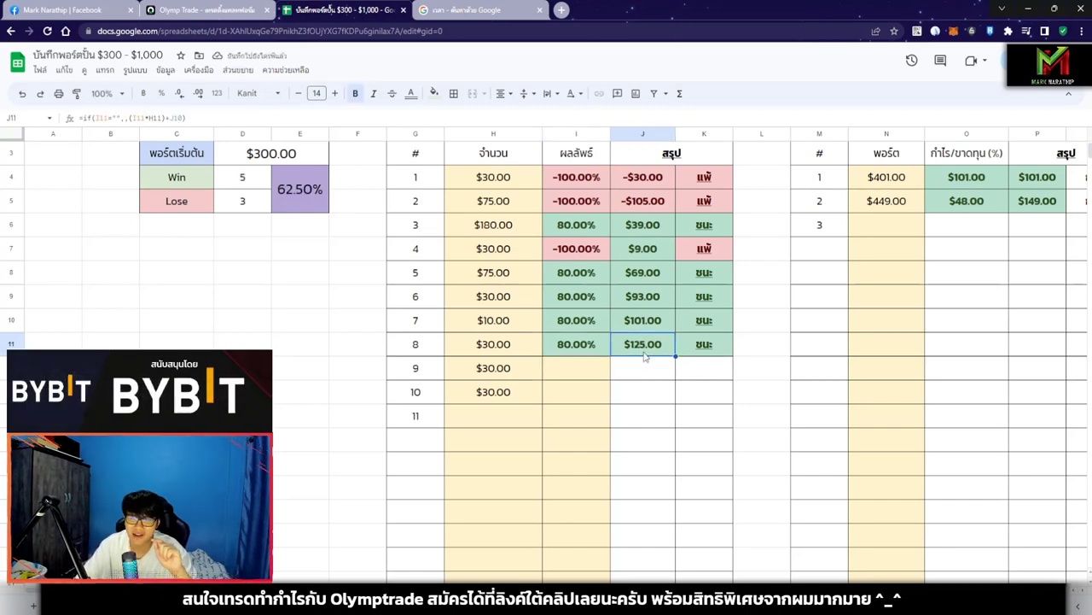
- Review the log rows for trades 9 and 10 and return to the AUD/JPY chart in Olymp Trade
click(595, 374)
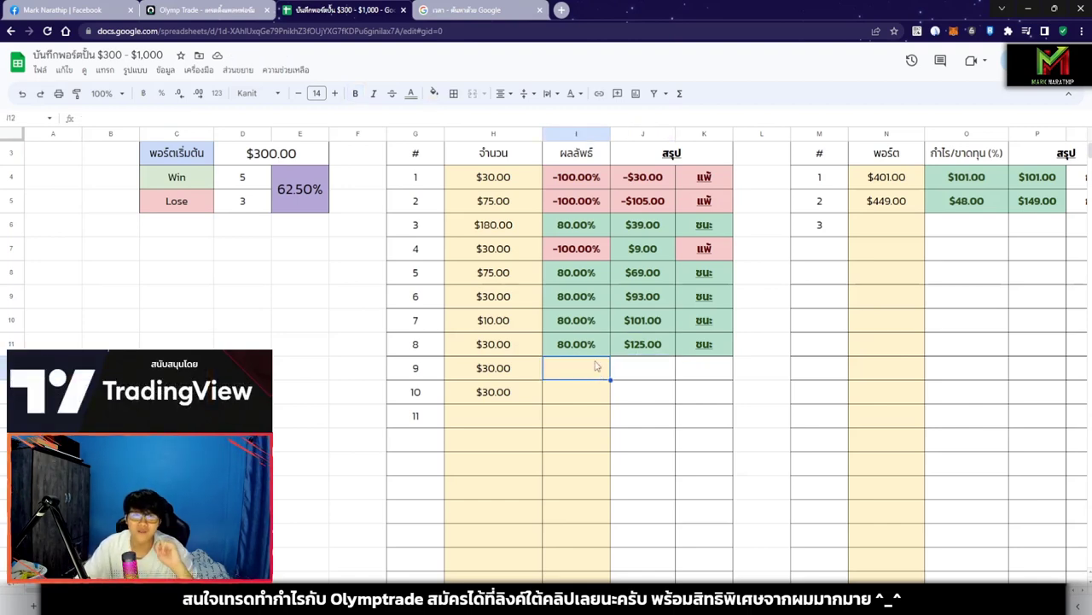
click(508, 391)
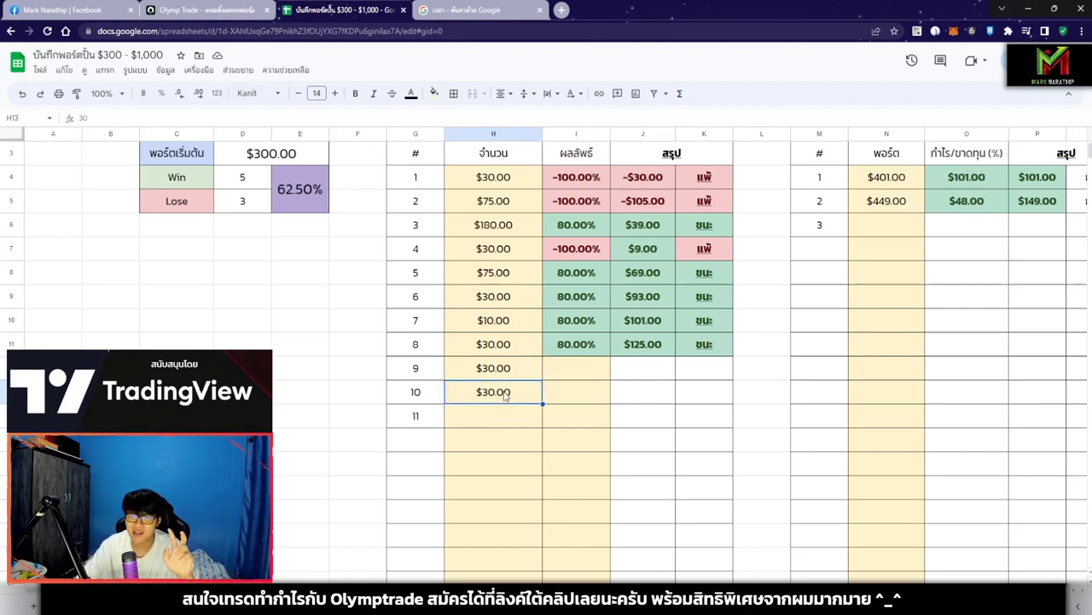
click(574, 373)
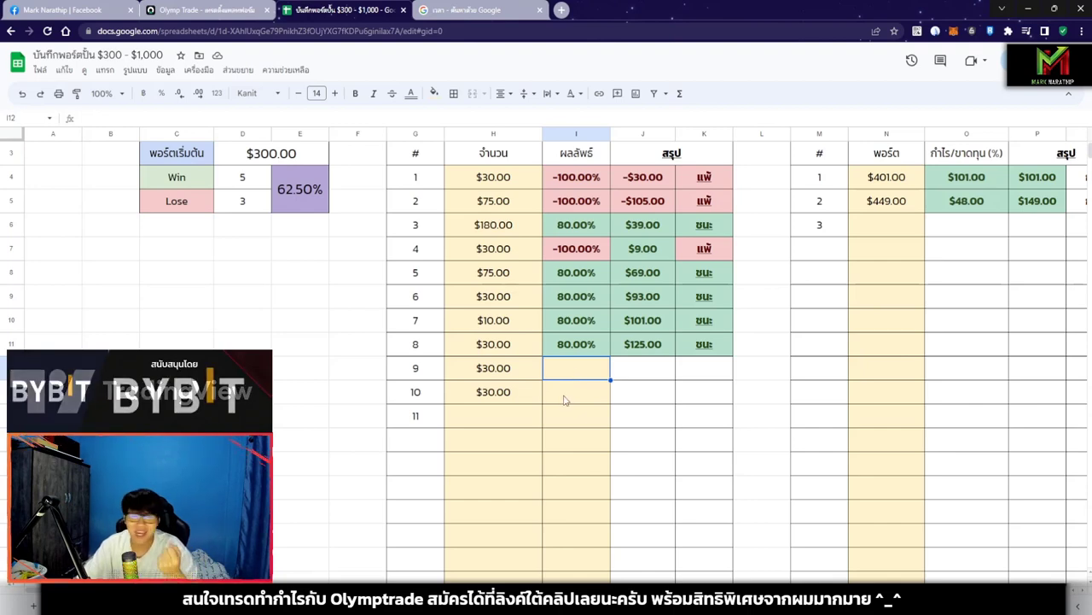
click(564, 398)
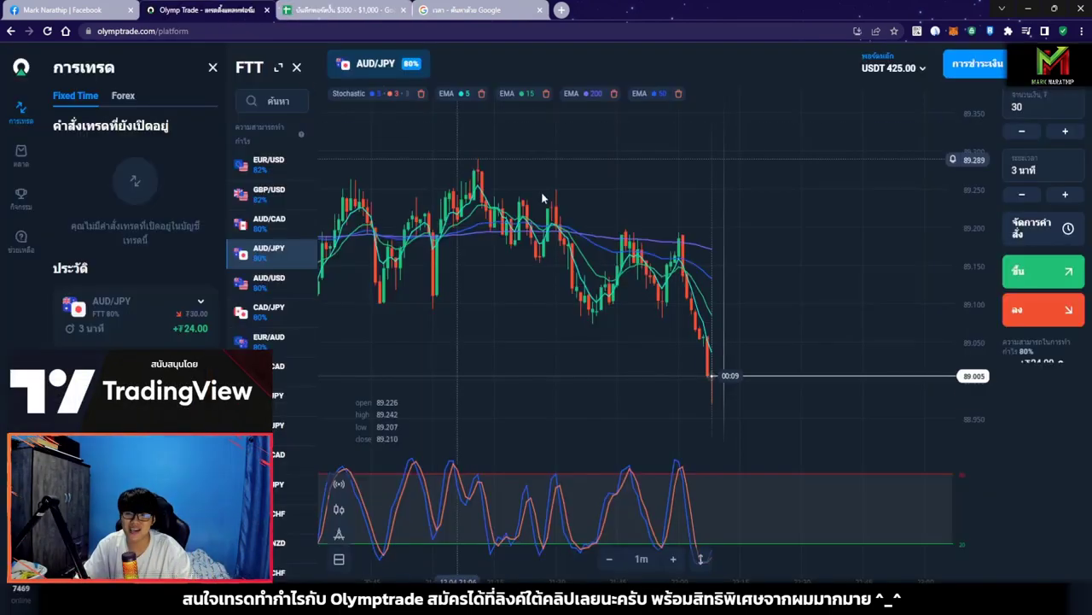
click(205, 10)
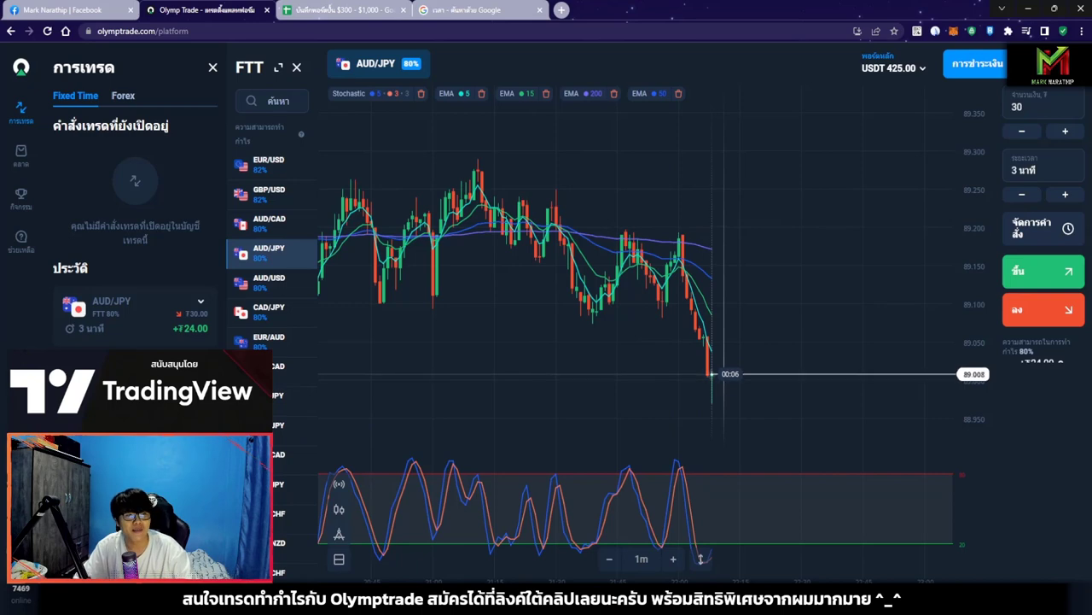
- Bring up TradingView and examine the AUD/JPY one-minute chart's Put, Win and Lose signals and indicator bands from about 21:55 to 22:13
key(alt+Tab)
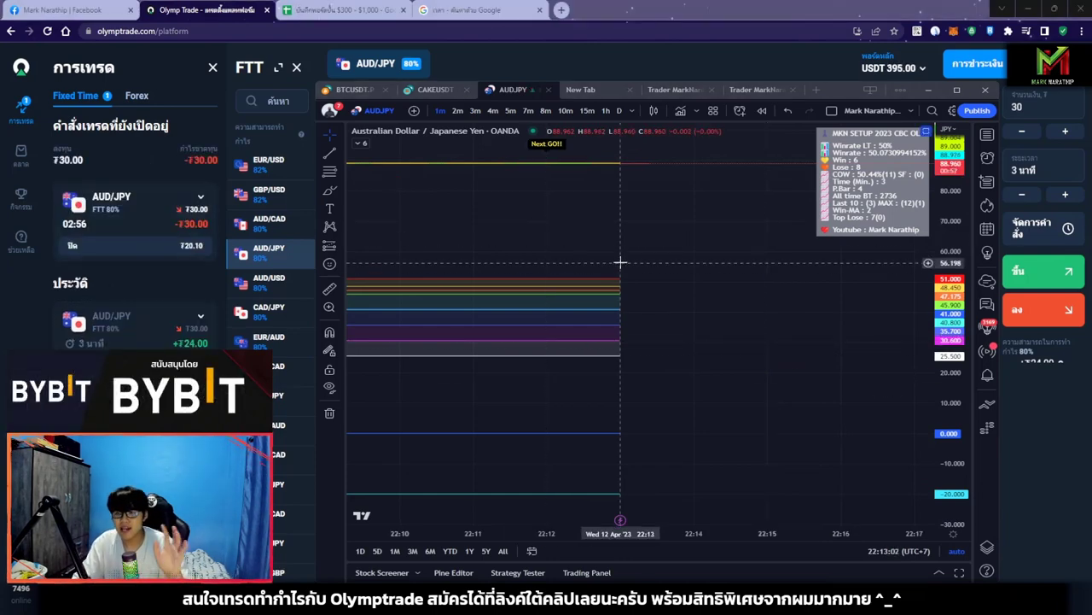
scroll(719, 261, down, 2)
scroll(719, 261, down, 3)
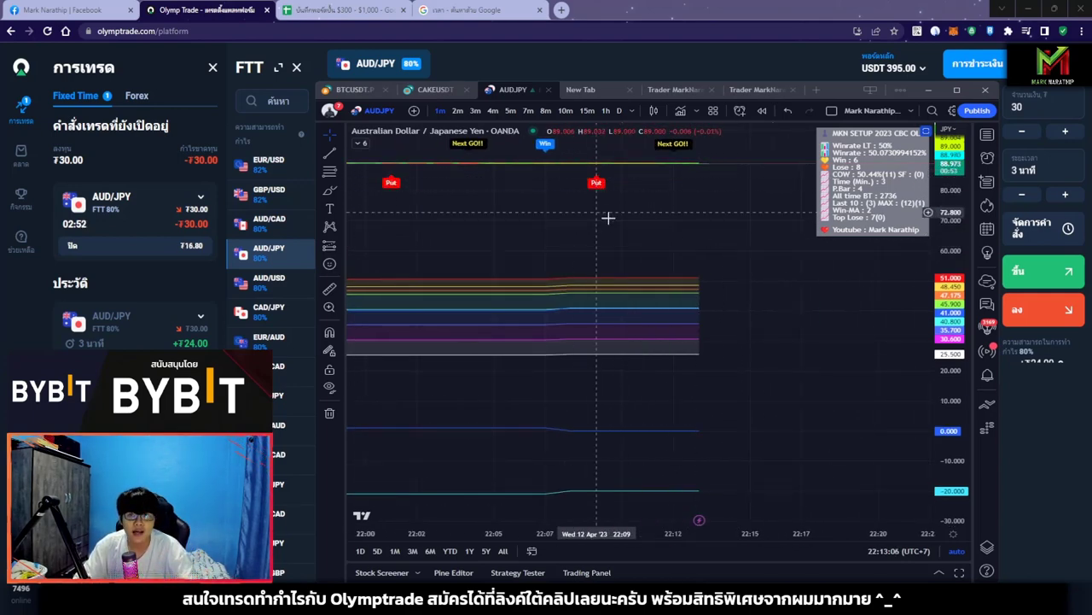
scroll(611, 211, down, 2)
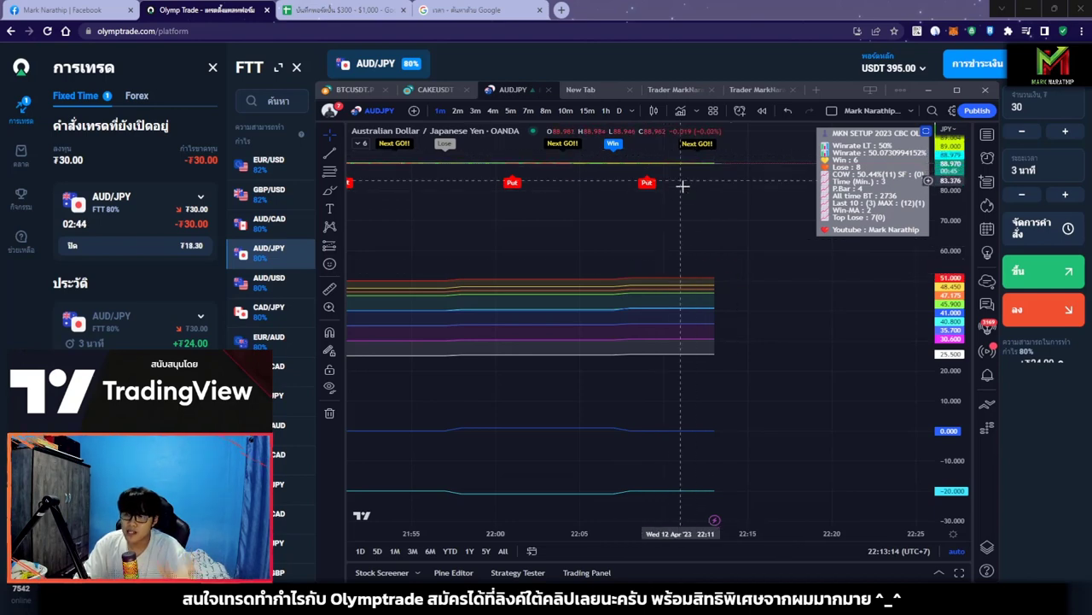
scroll(629, 237, up, 2)
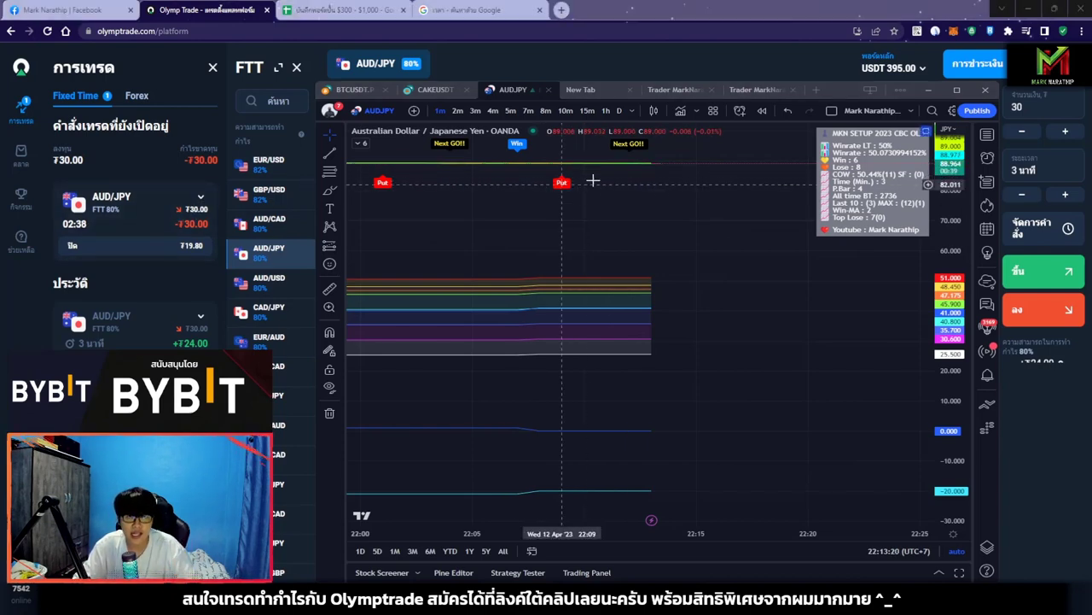
drag(593, 181, 648, 217)
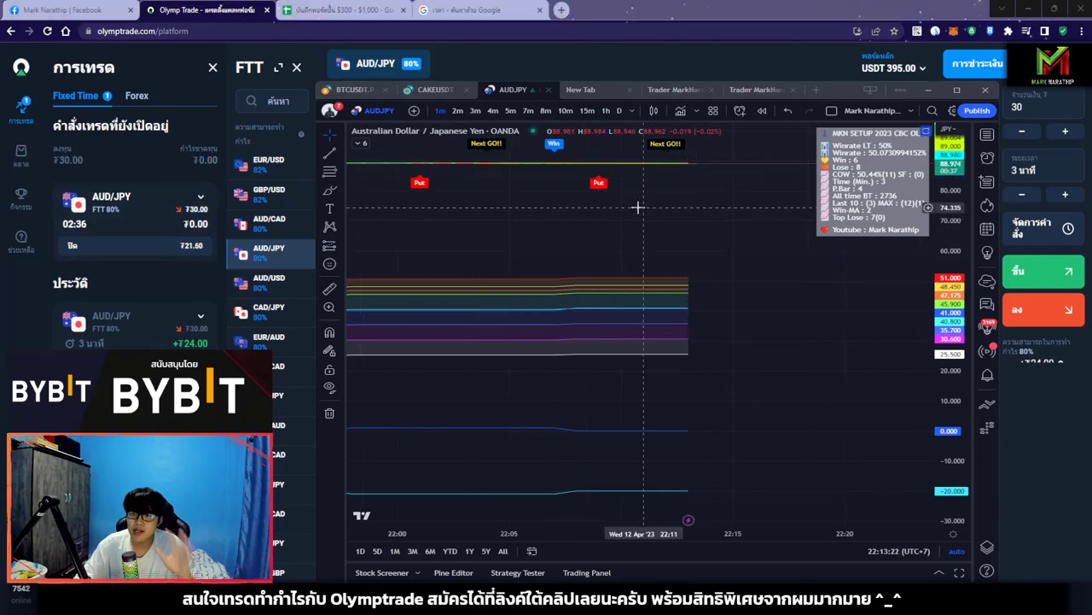
scroll(743, 385, up, 2)
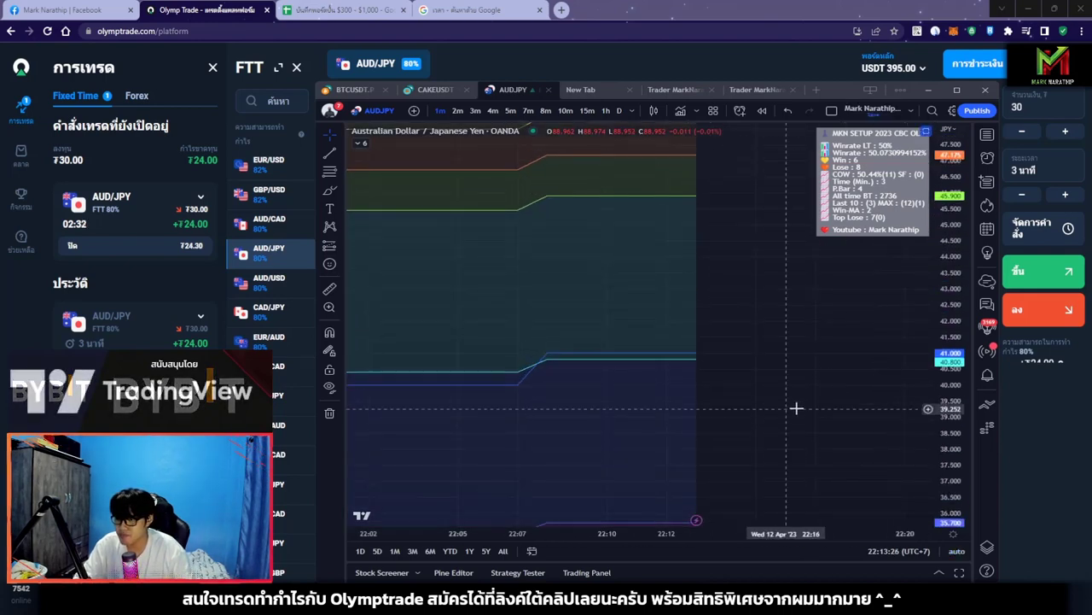
scroll(890, 385, up, 2)
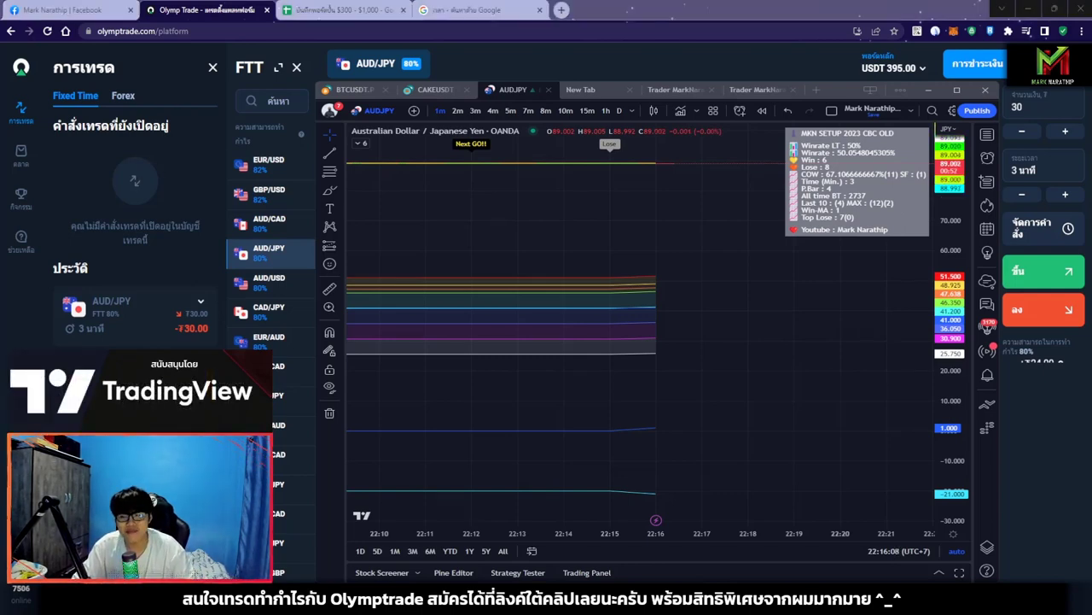
- Leave TradingView for the trade log spreadsheet and record -100% as the result of trade 9
key(alt+Tab)
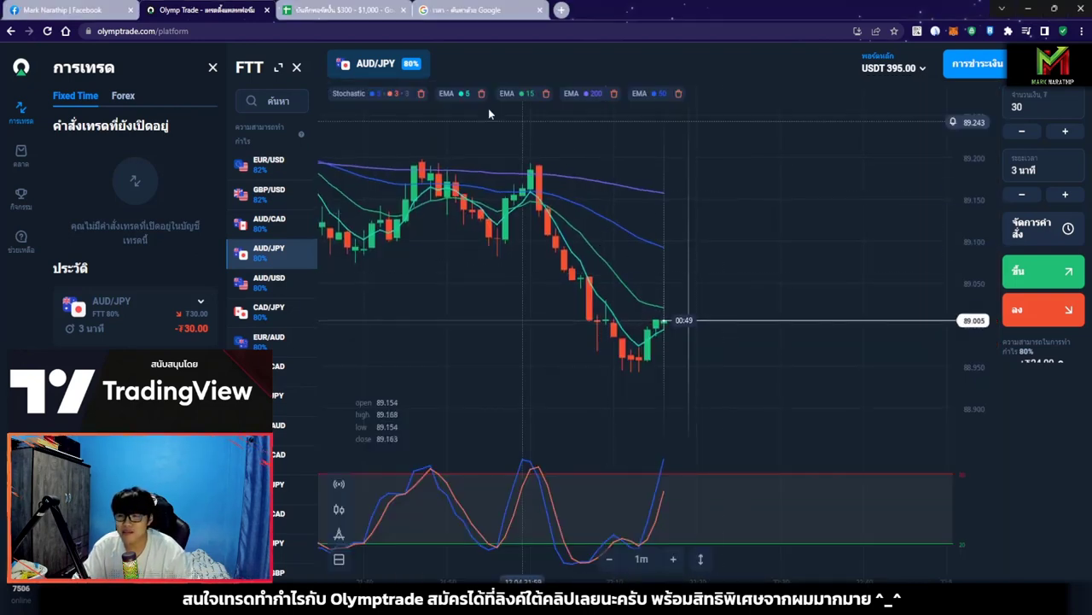
key(ctrl+Tab)
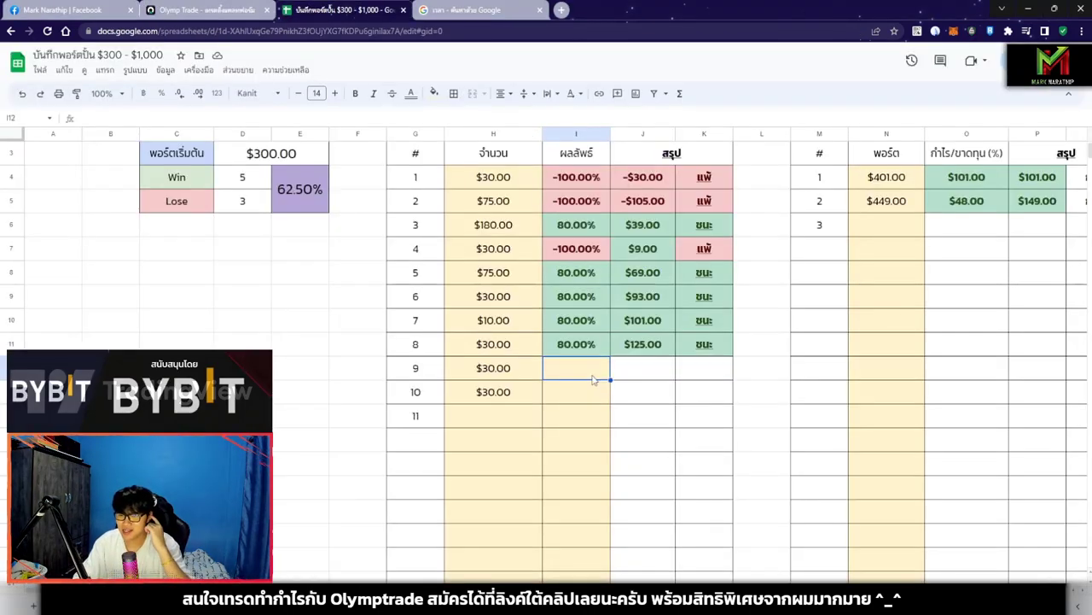
text(-)
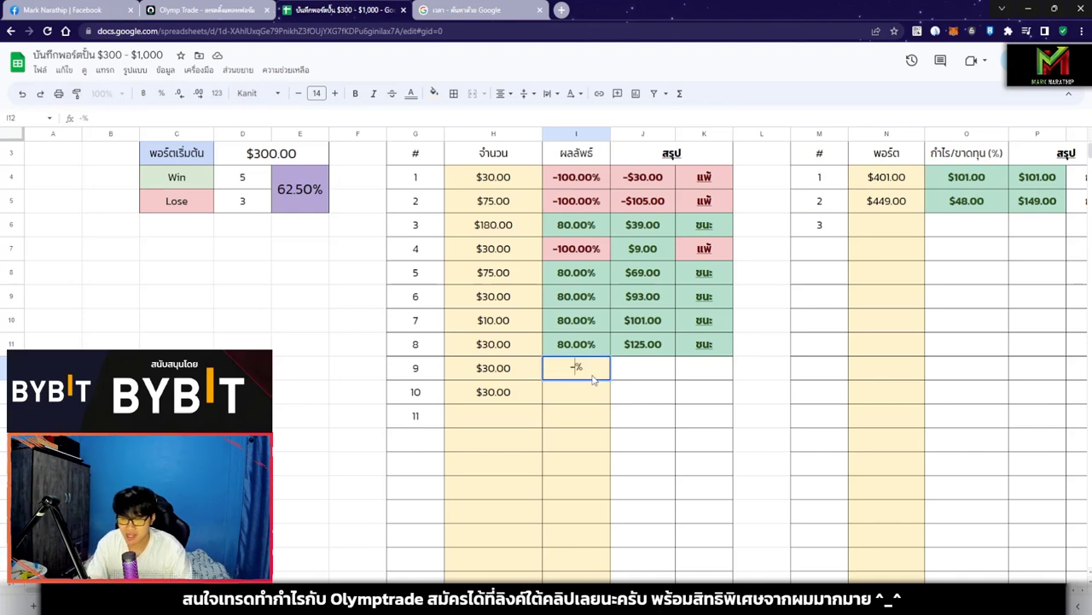
text(100)
key(Return)
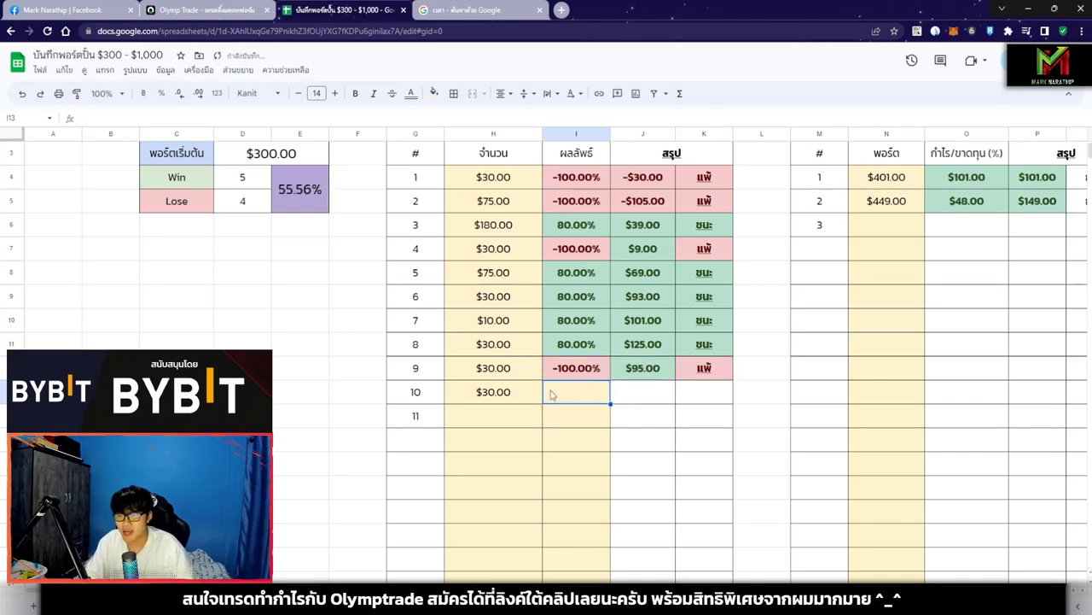
- Change the amount of trade 10 in the log to $75
scroll(525, 375, down, 1)
click(504, 353)
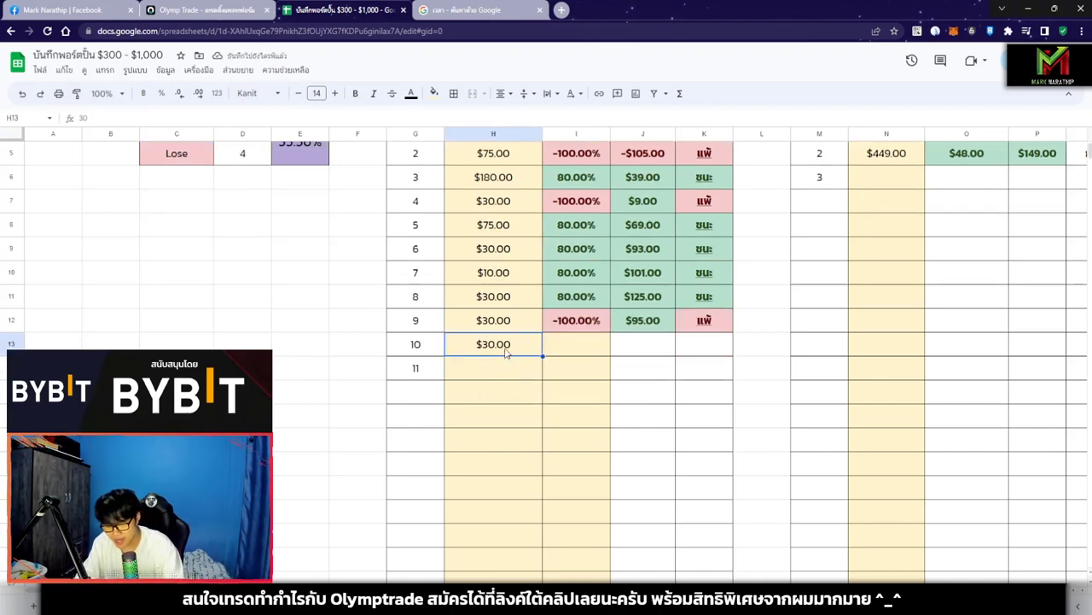
text(75)
key(Return)
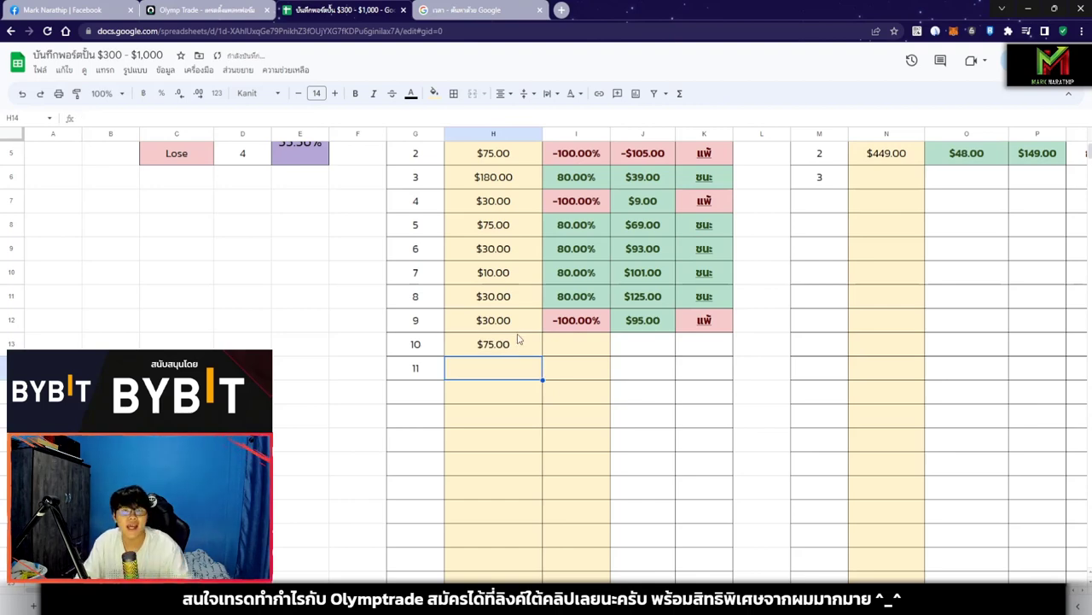
click(522, 324)
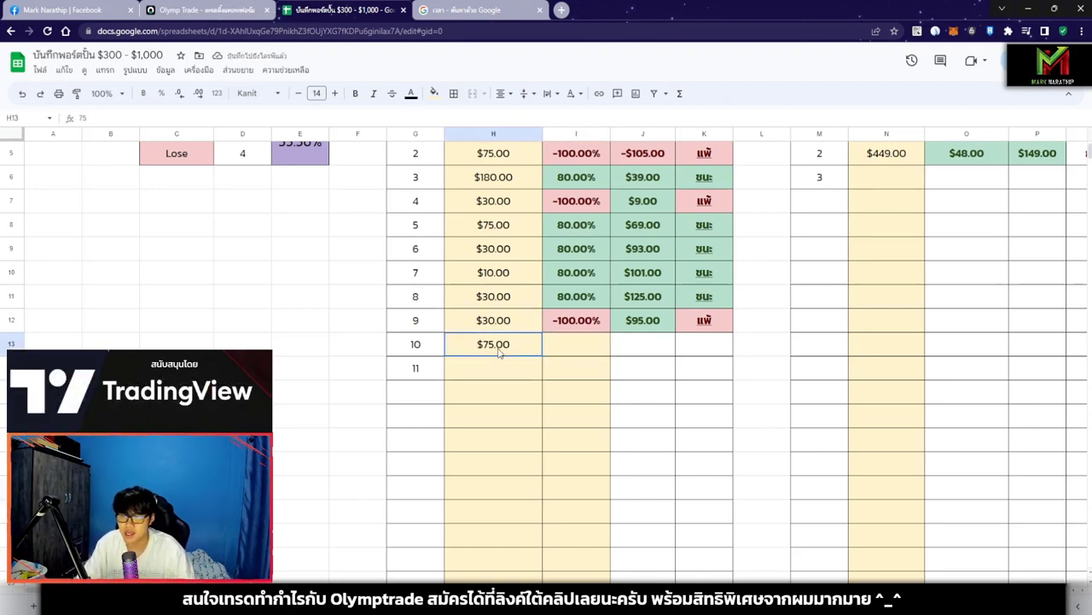
- Switch to Olymp Trade and set the AUD/JPY trade amount to 75
click(204, 9)
double_click(1037, 109)
text(75)
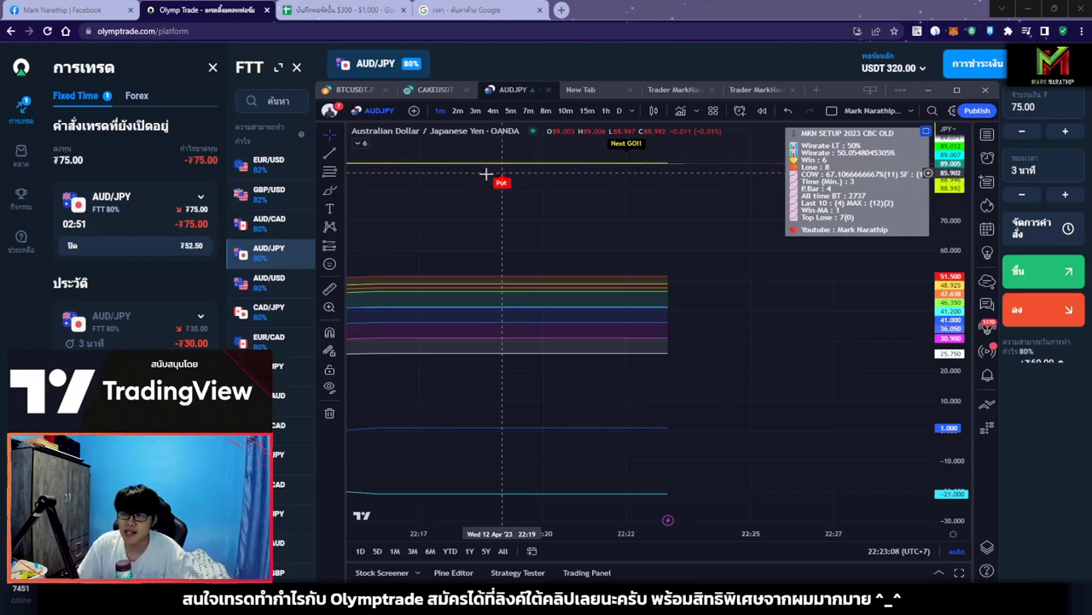
- Examine the indicator line crossings and the 22:19 Put signal on TradingView's AUD/JPY chart, restoring the automatic price scale
scroll(687, 256, down, 2)
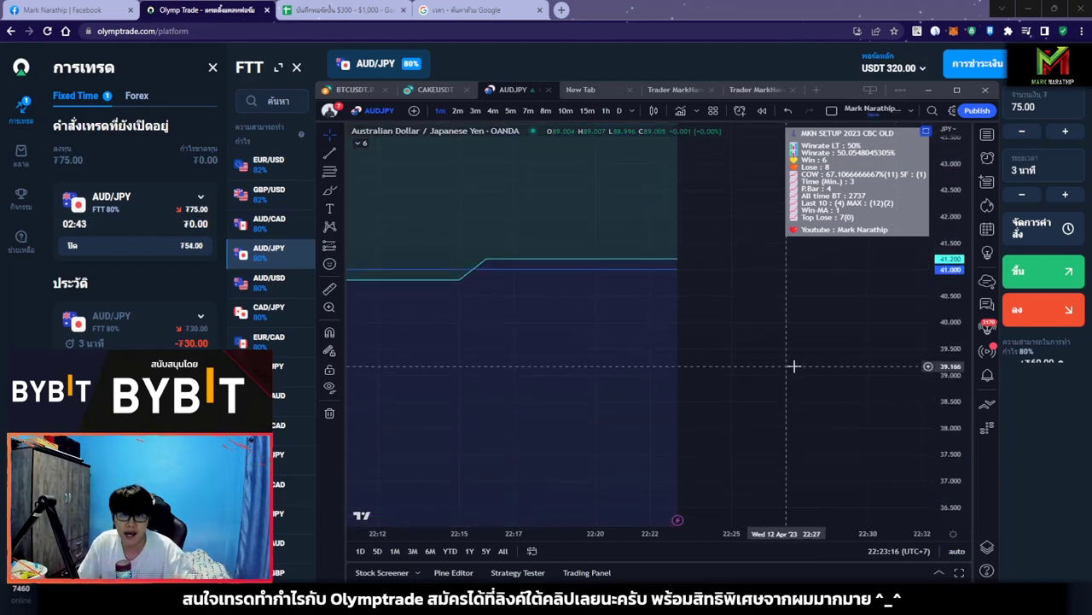
scroll(789, 365, down, 2)
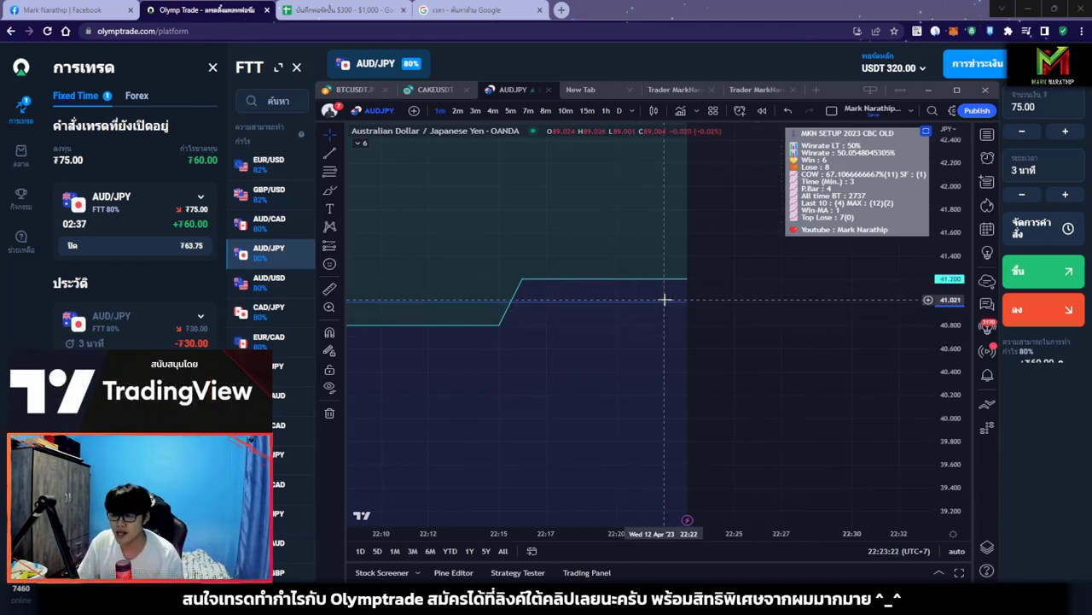
drag(703, 312, 783, 317)
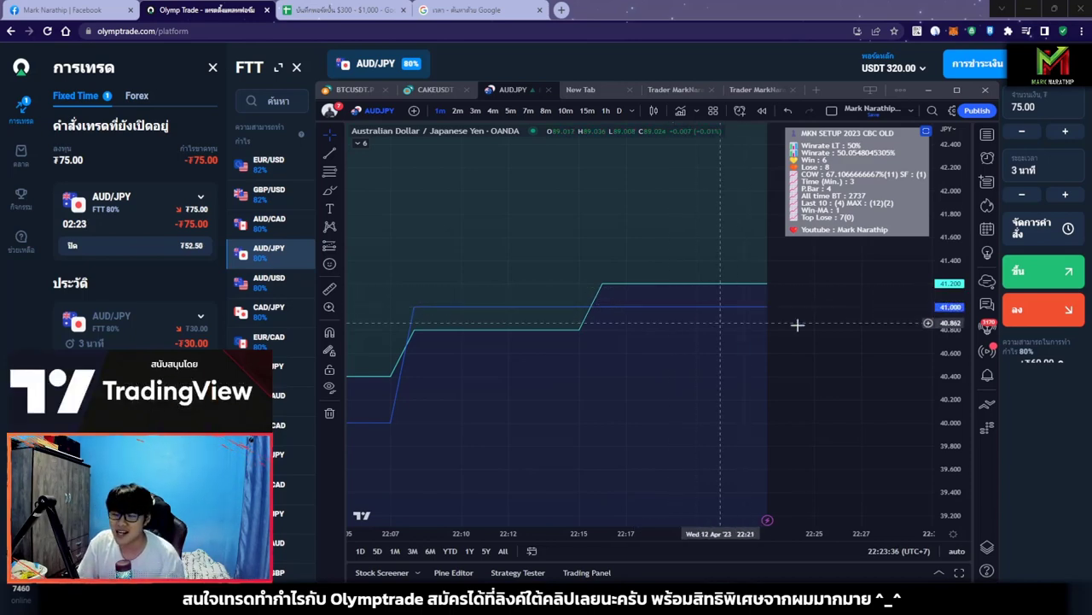
double_click(948, 291)
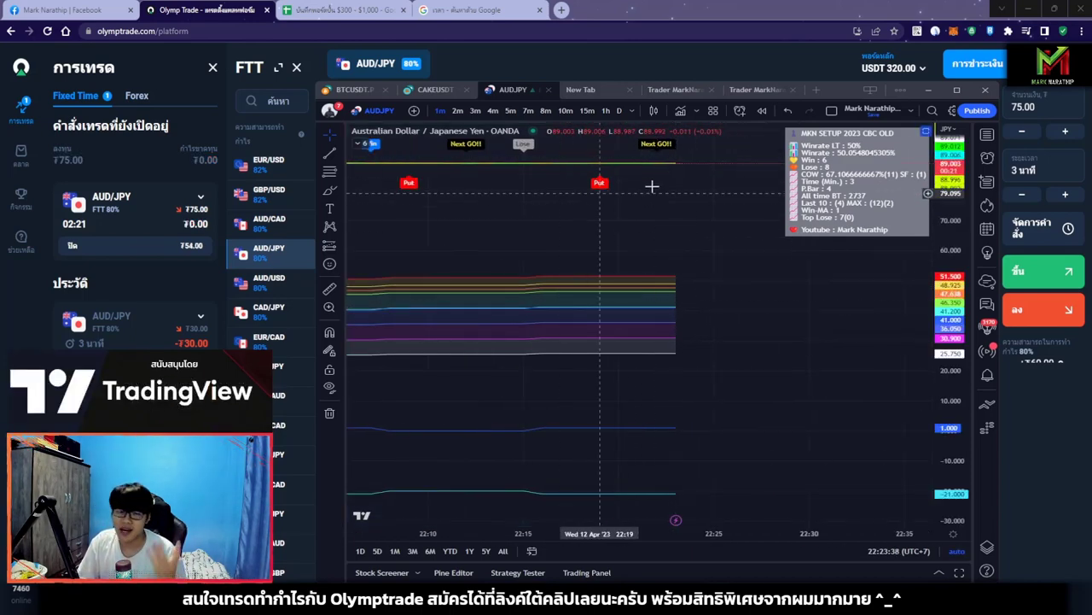
scroll(598, 175, up, 2)
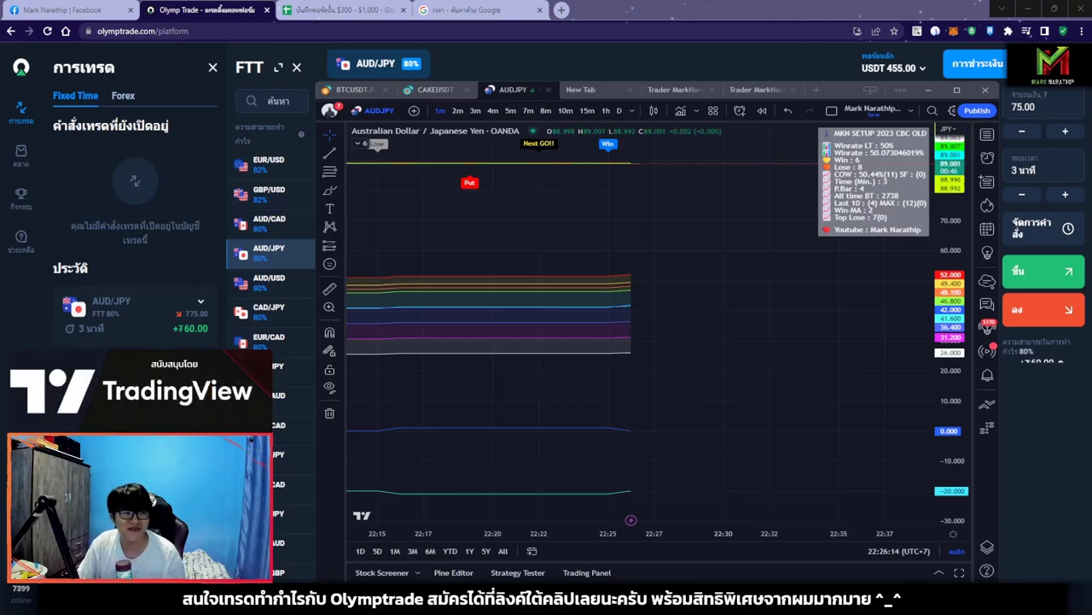
- Leave TradingView for the trade log spreadsheet and record 80% as the result of trade 10
key(alt+Tab)
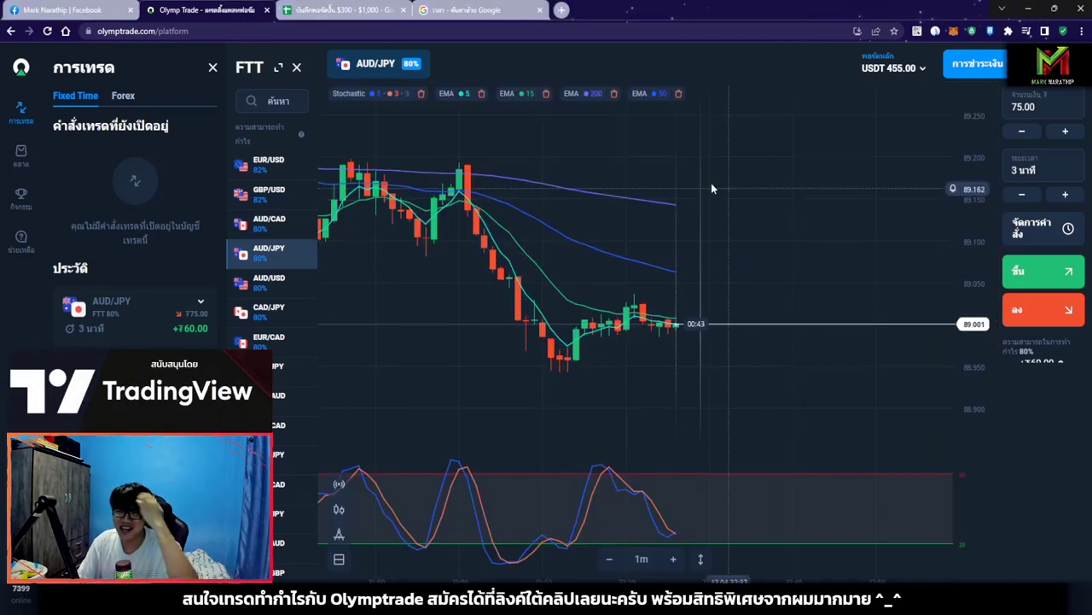
click(345, 10)
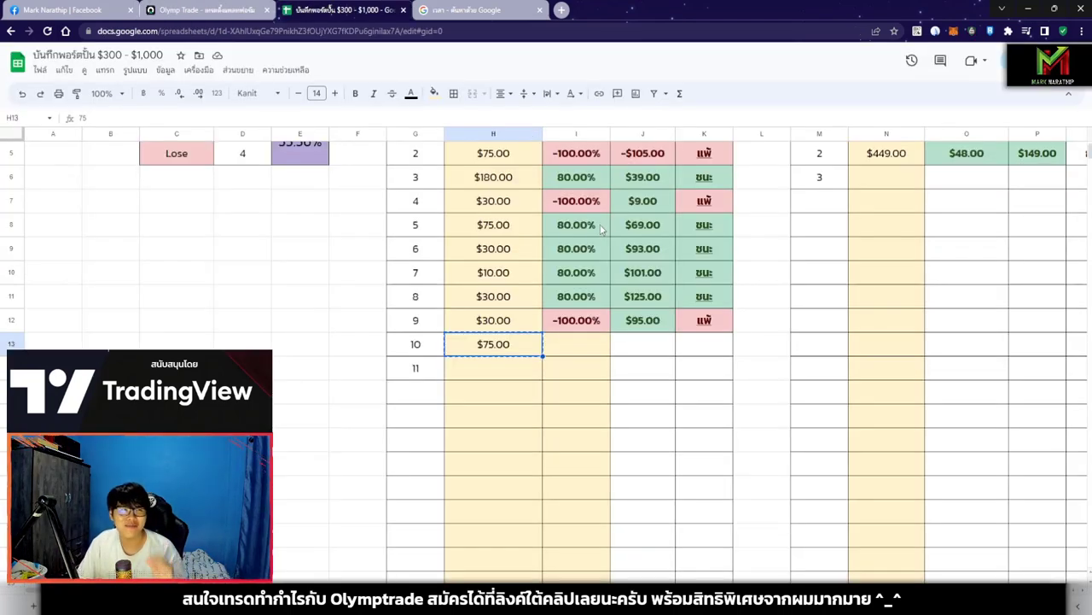
click(568, 350)
text(80%)
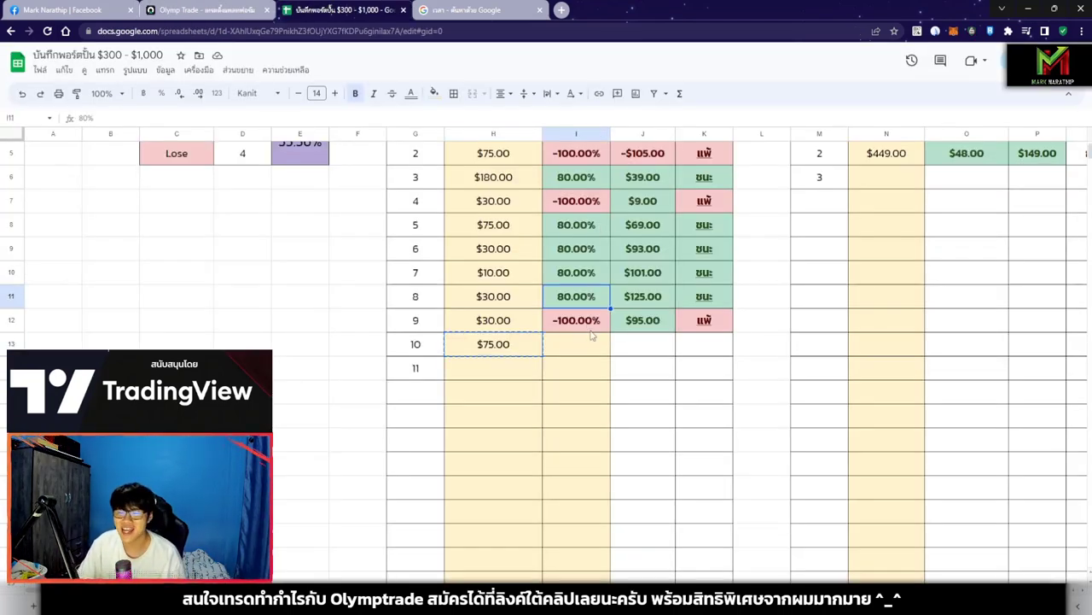
- Compare the account balance in Olymp Trade with the running profit logged for trade 10
click(505, 379)
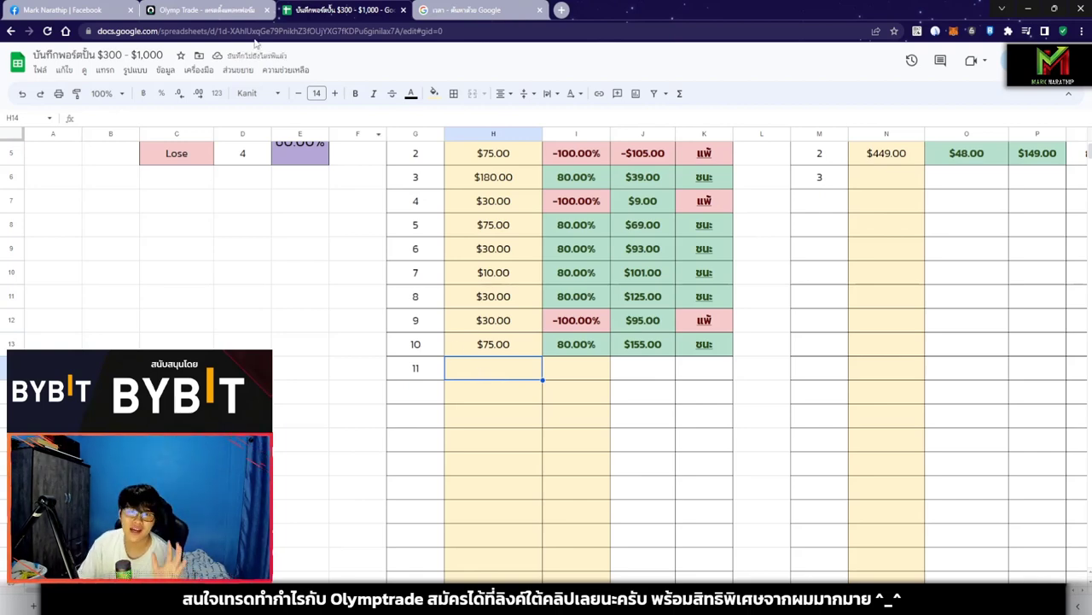
key(ctrl+shift+Tab)
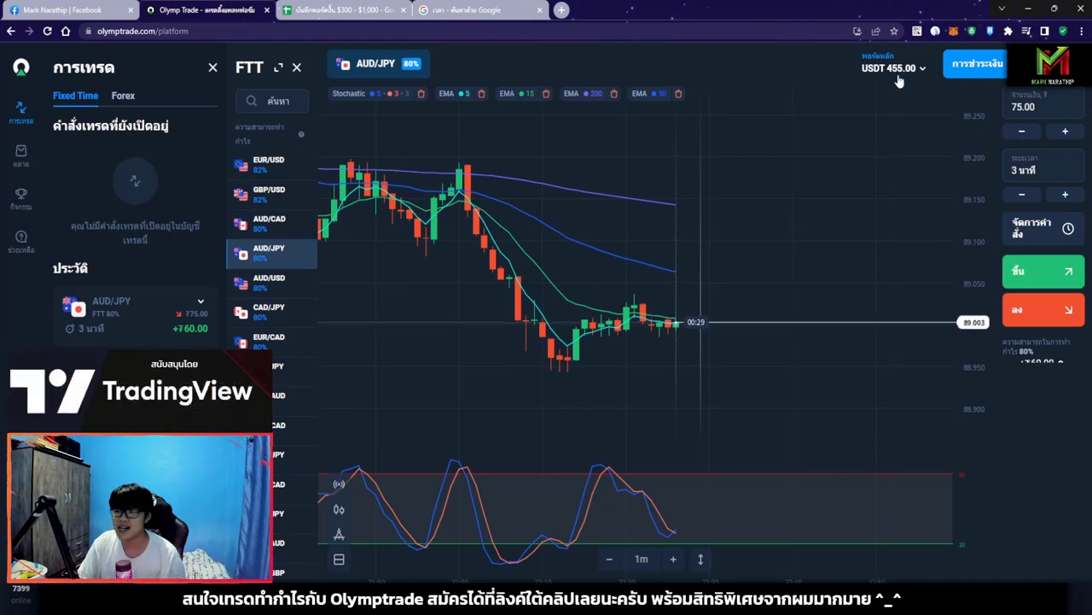
key(ctrl+Tab)
click(642, 347)
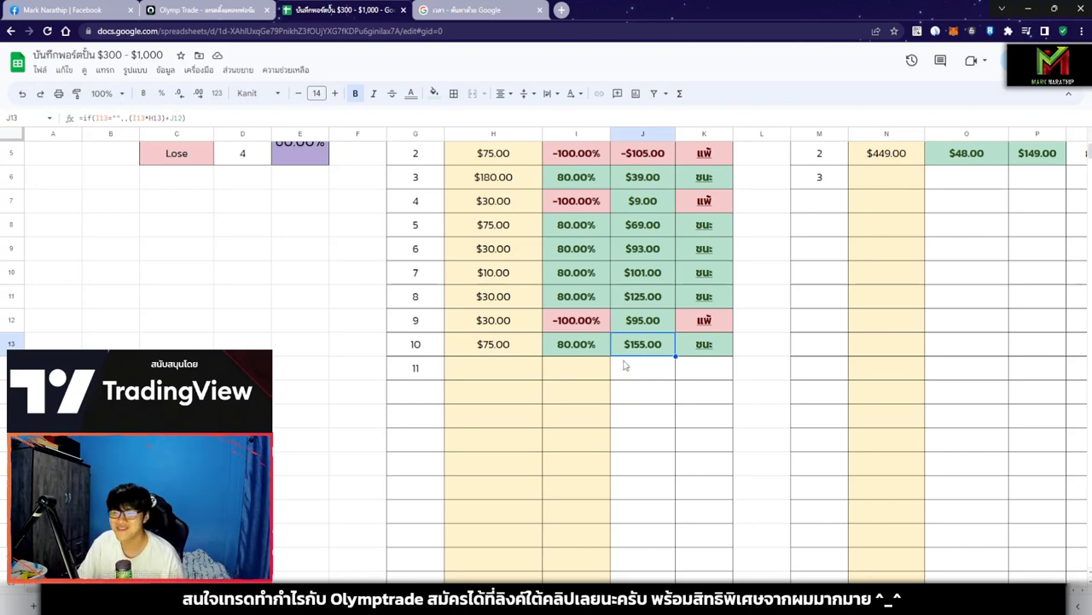
- Enter $30 as the amount of trade 11 in the log and return to Olymp Trade
click(533, 368)
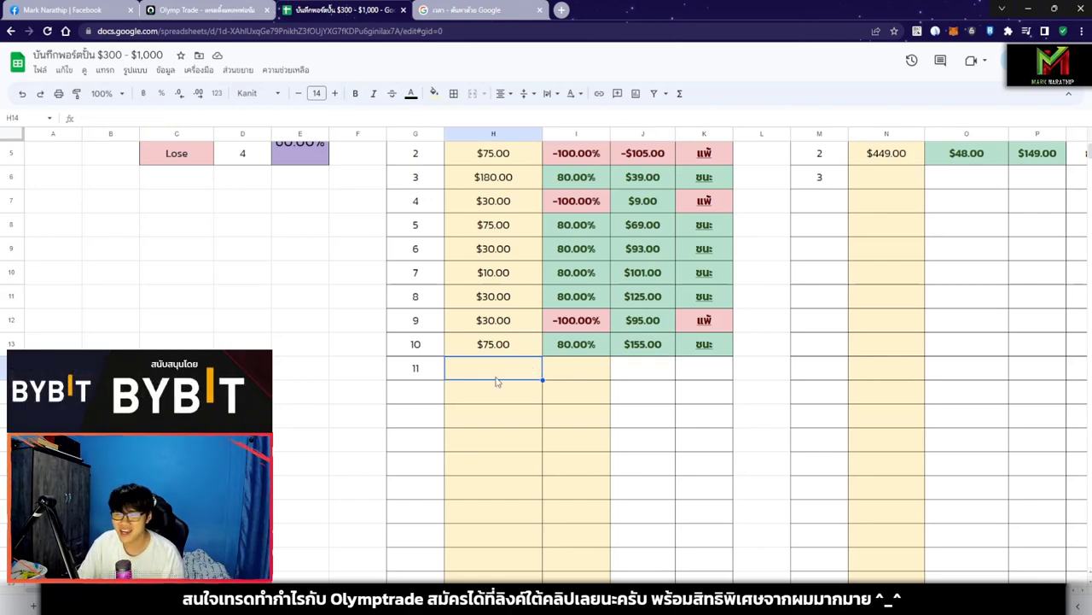
text(3)
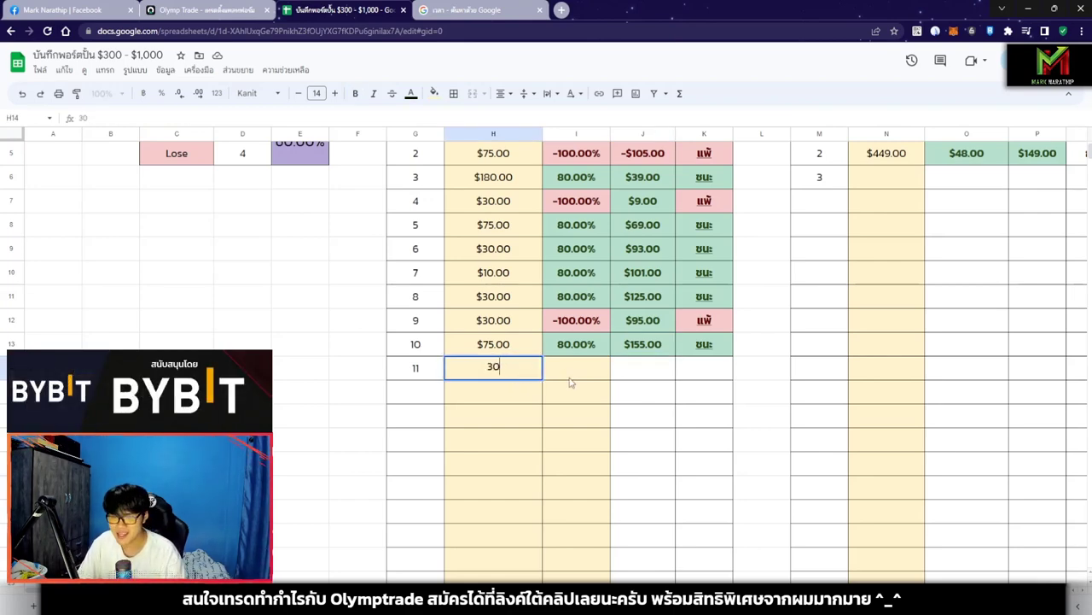
text(0)
drag(572, 383, 513, 377)
click(509, 375)
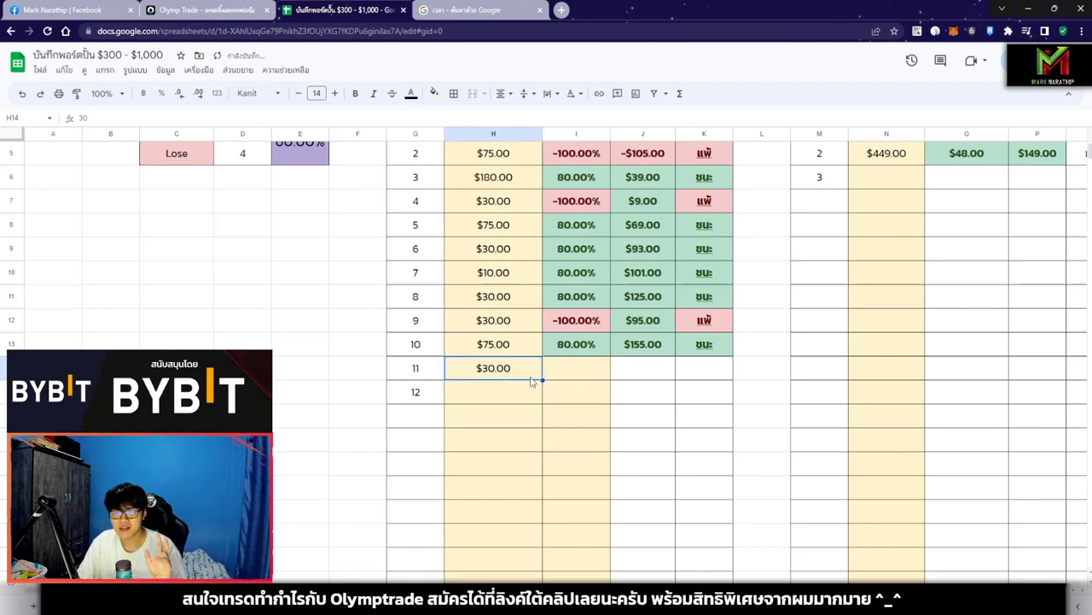
scroll(502, 345, down, 1)
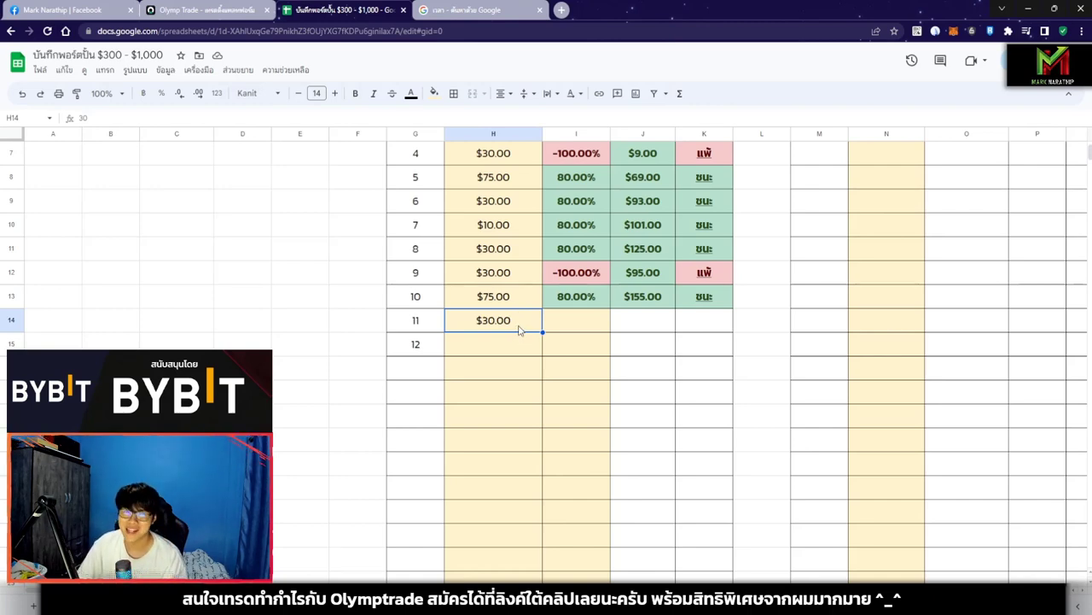
click(576, 327)
scroll(566, 325, up, 1)
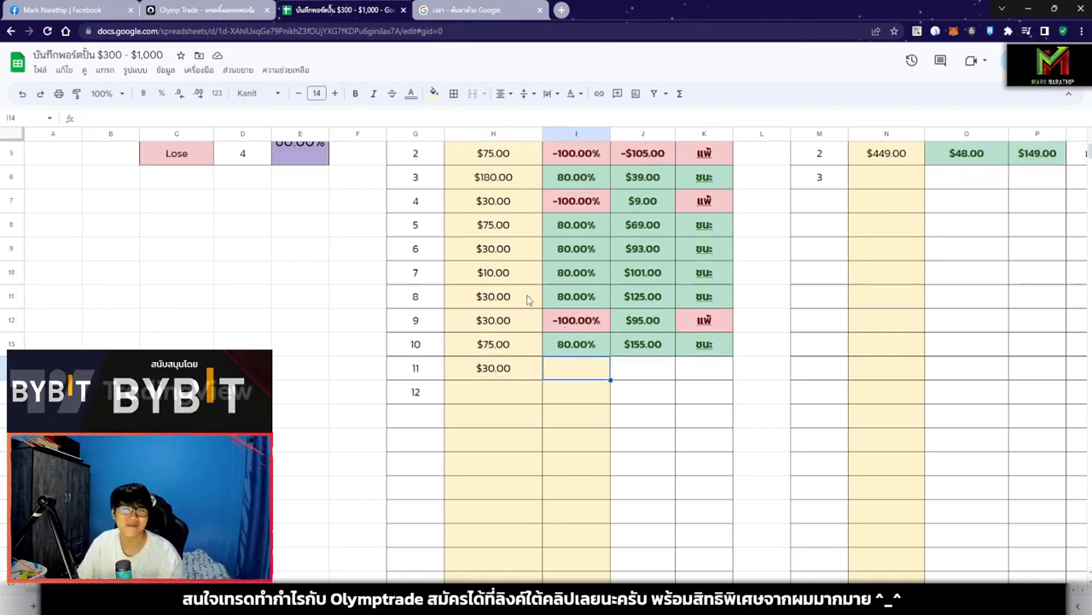
click(195, 9)
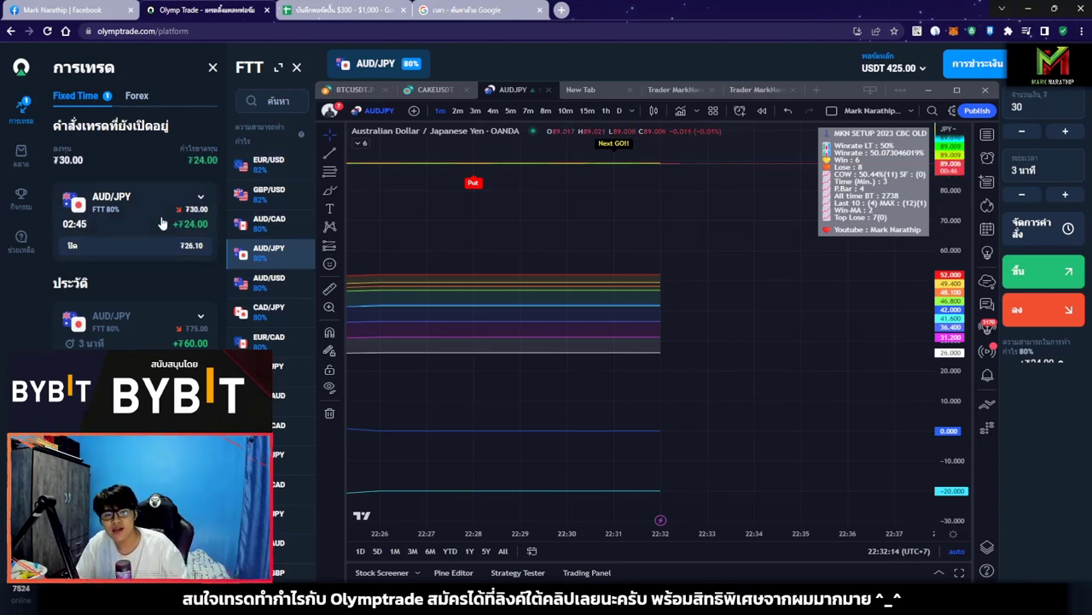
- Examine the sequence of Put, Win and Lose signals on the AUD/JPY chart in TradingView from about 21:40 to 22:32
scroll(670, 221, down, 2)
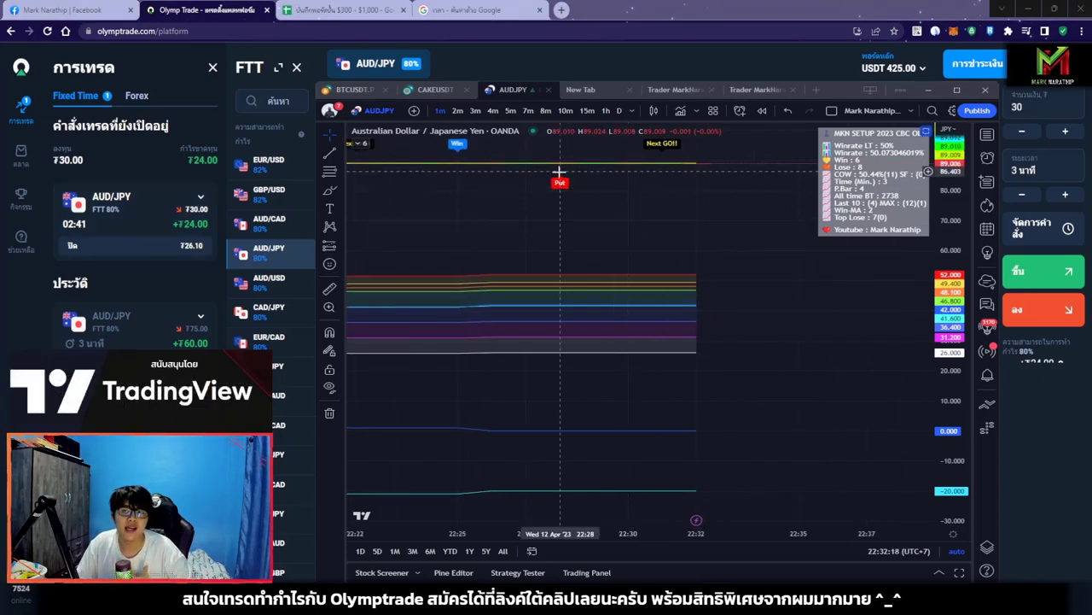
scroll(763, 253, down, 4)
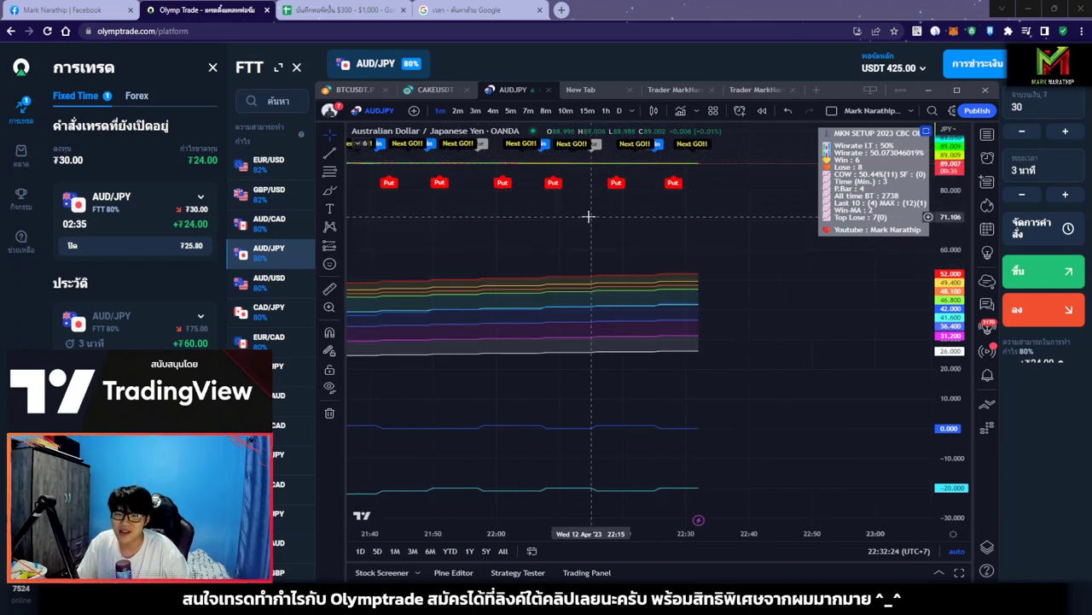
scroll(588, 234, up, 4)
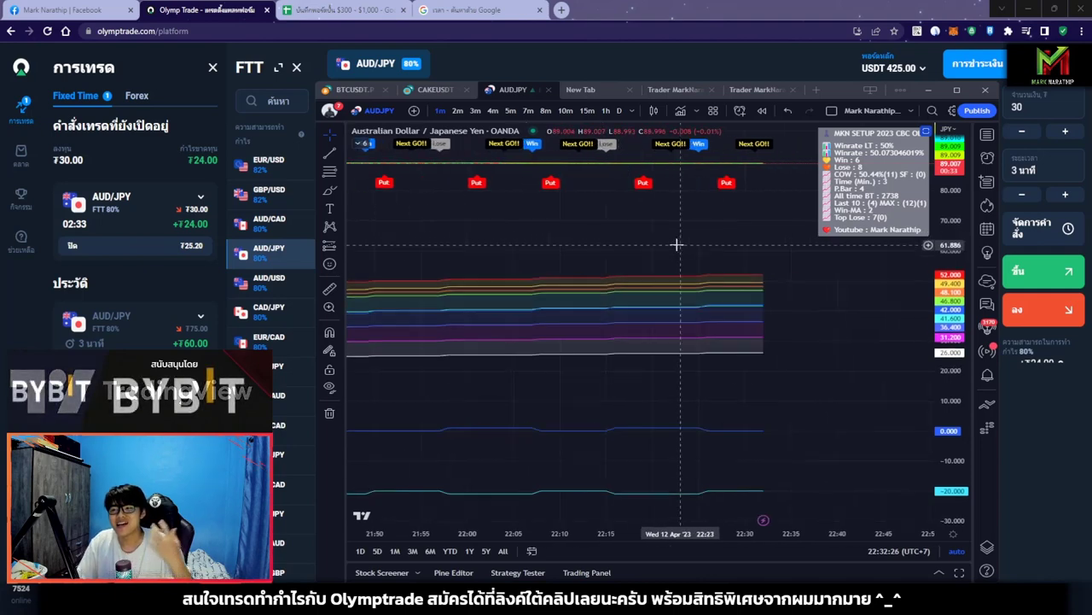
- Examine the latest Put signal and indicator lines on the AUD/JPY chart in TradingView from about 22:22 to 22:32
scroll(685, 239, up, 3)
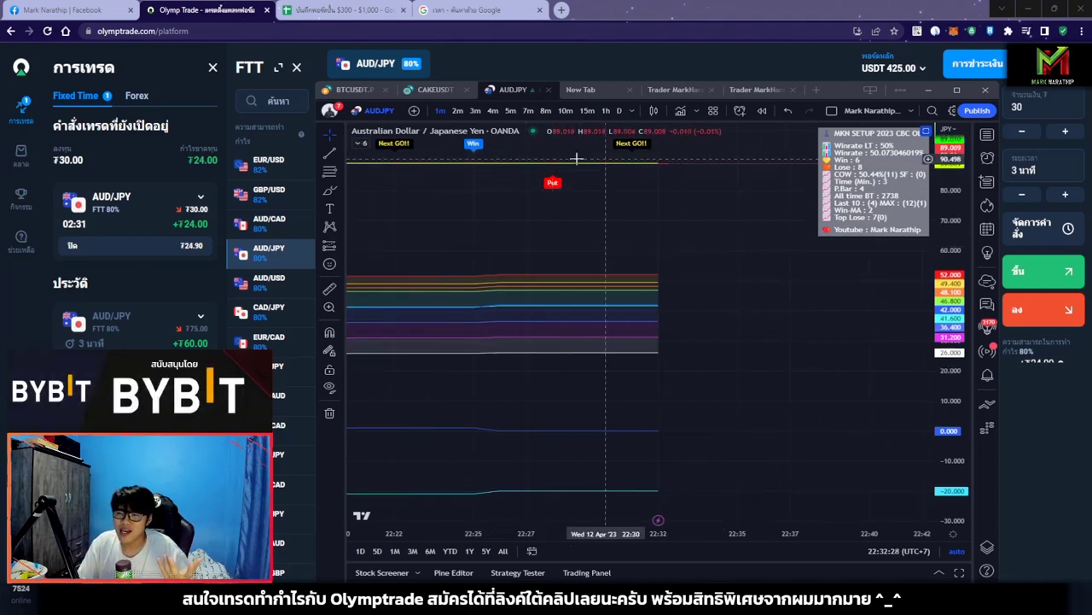
scroll(725, 242, up, 2)
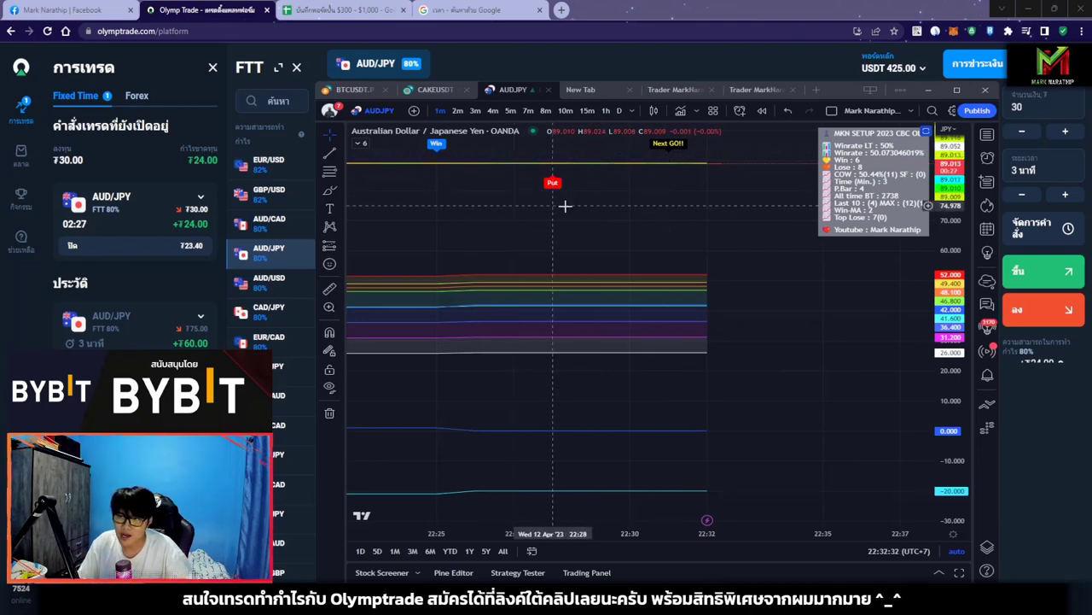
drag(939, 376, 939, 491)
double_click(940, 491)
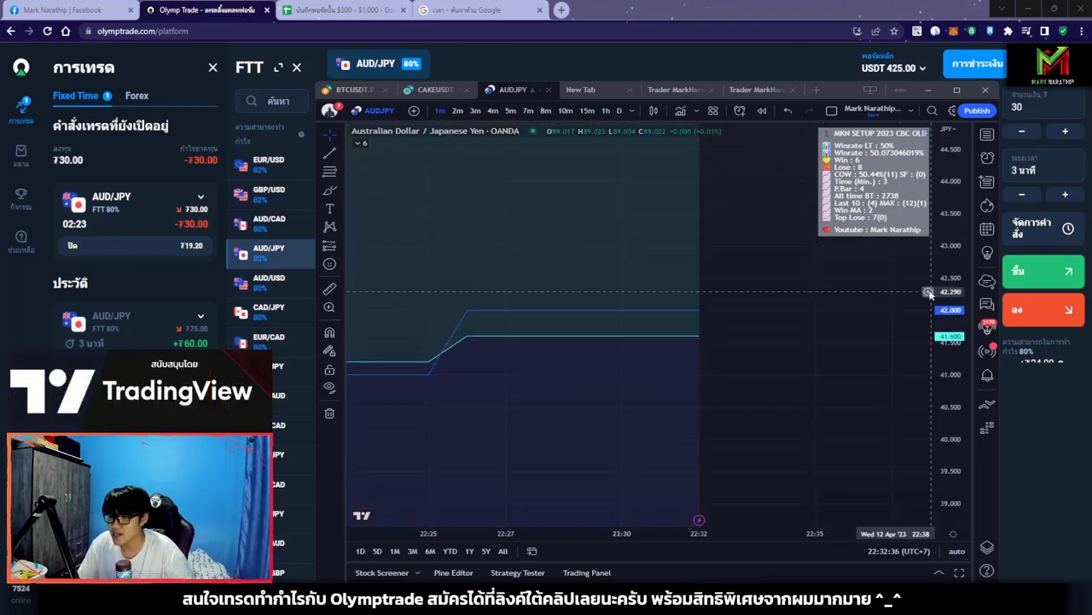
scroll(858, 338, up, 2)
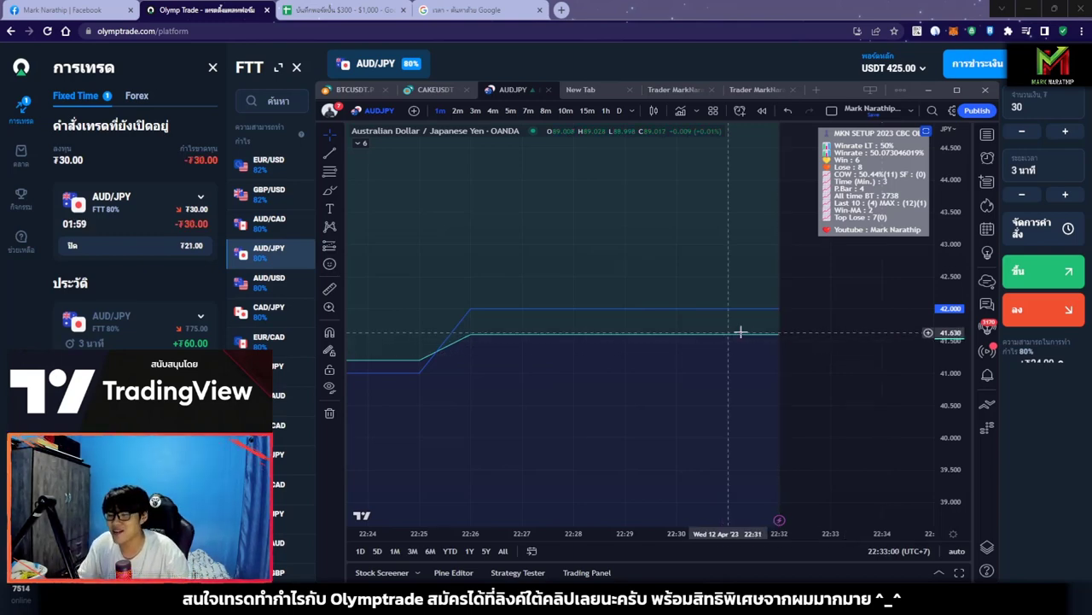
scroll(630, 334, down, 2)
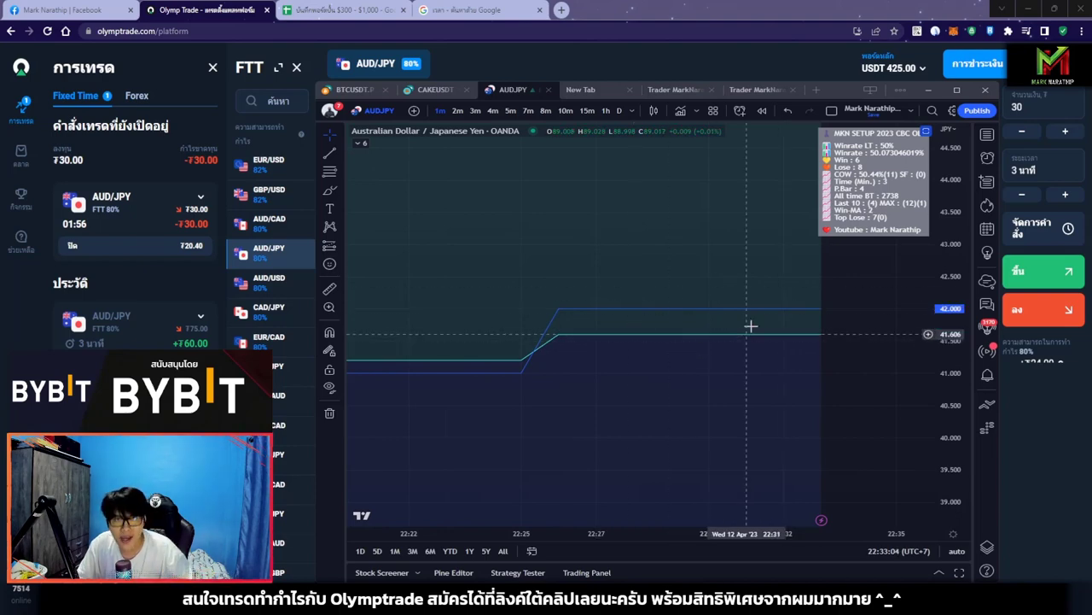
scroll(770, 365, down, 3)
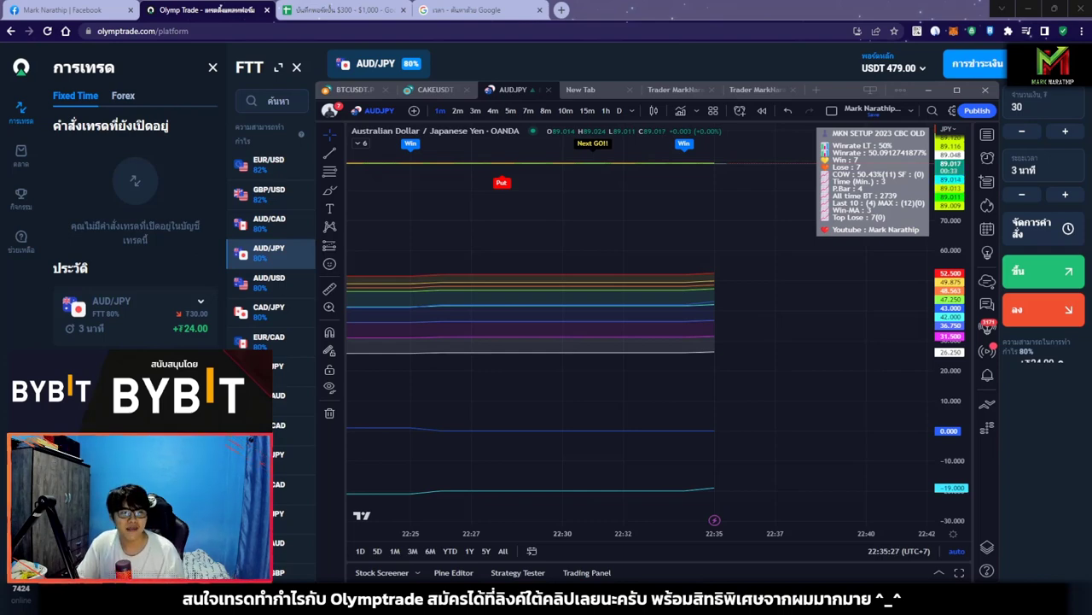
- Leave TradingView for the trade log spreadsheet and record 80% as the result of trade 11
key(alt+Tab)
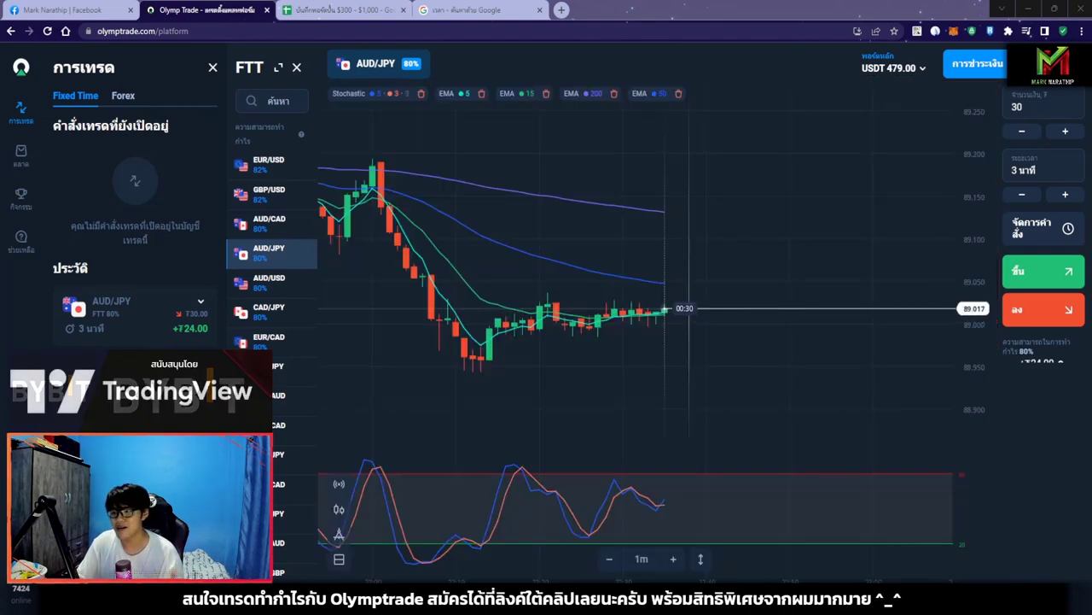
key(ctrl+Tab)
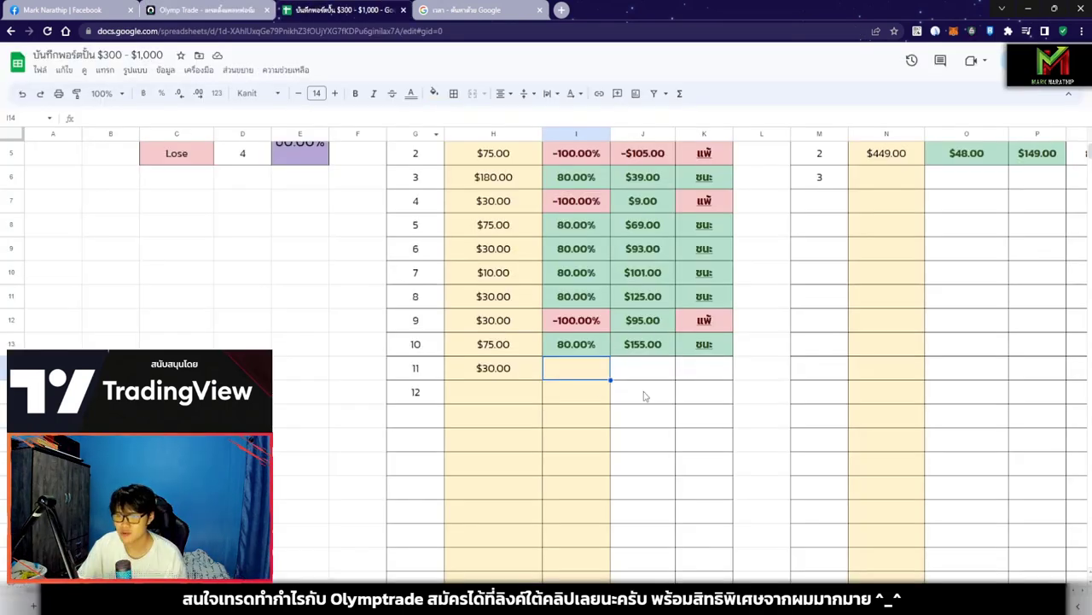
text(80)
key(Return)
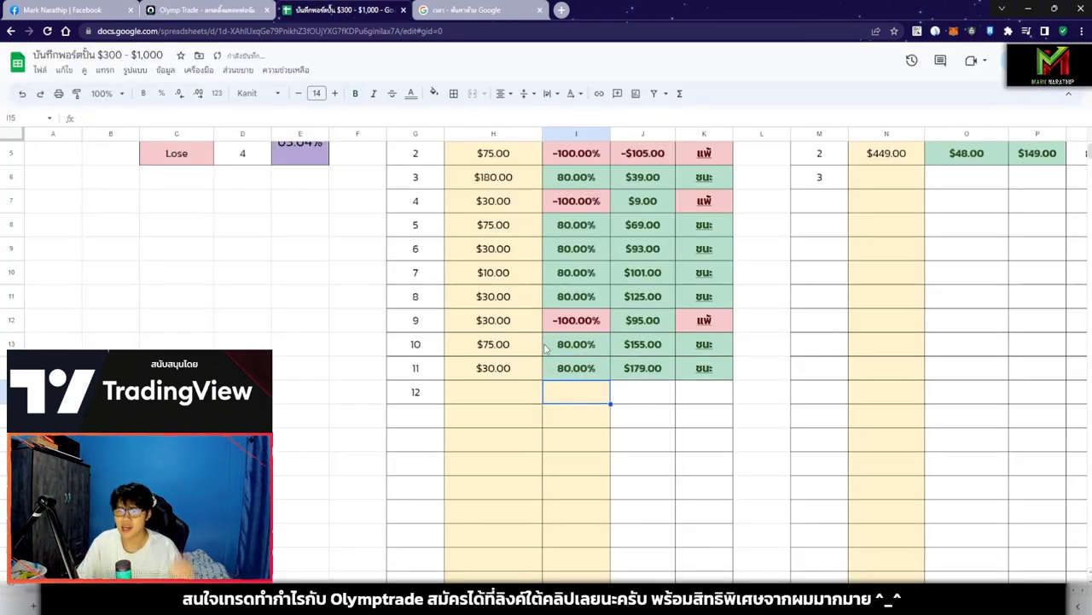
- Review the amount, result and running profit of trades 8 and 9 in the trade log
drag(506, 306, 575, 376)
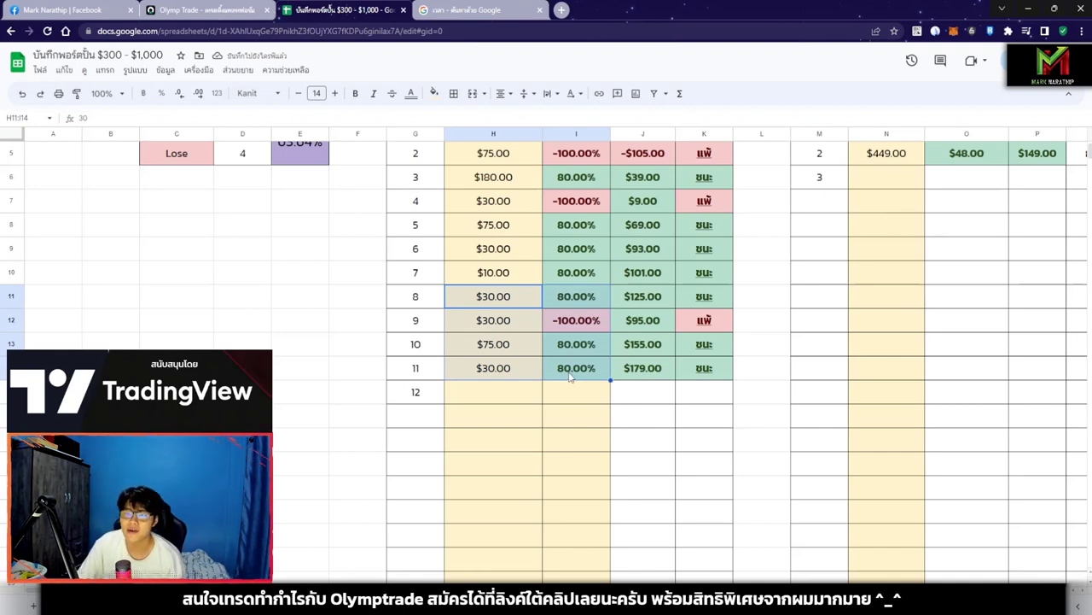
scroll(559, 368, down, 1)
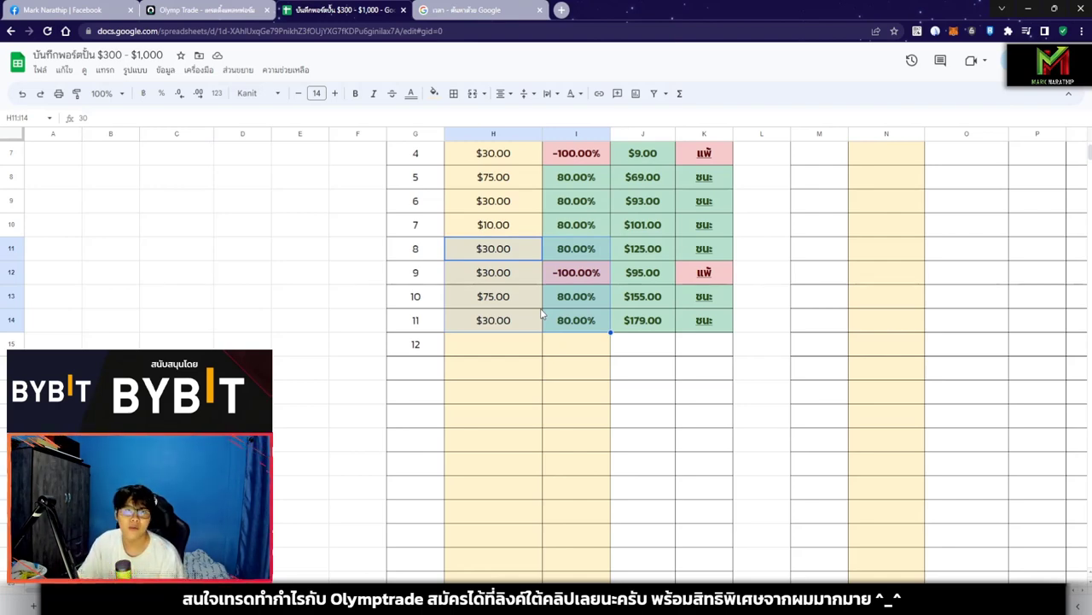
click(515, 250)
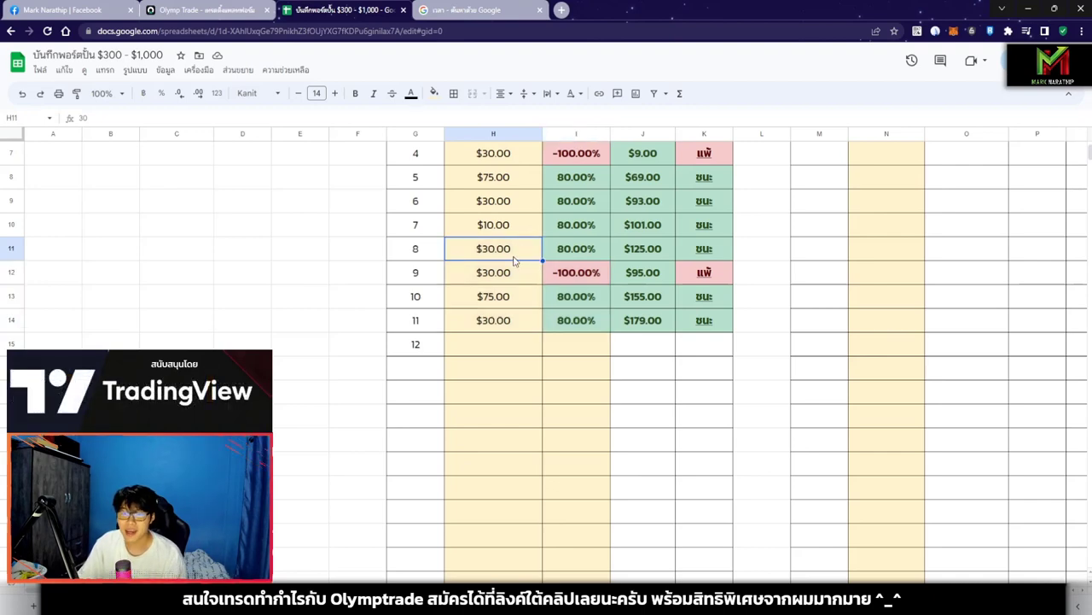
drag(509, 255, 576, 256)
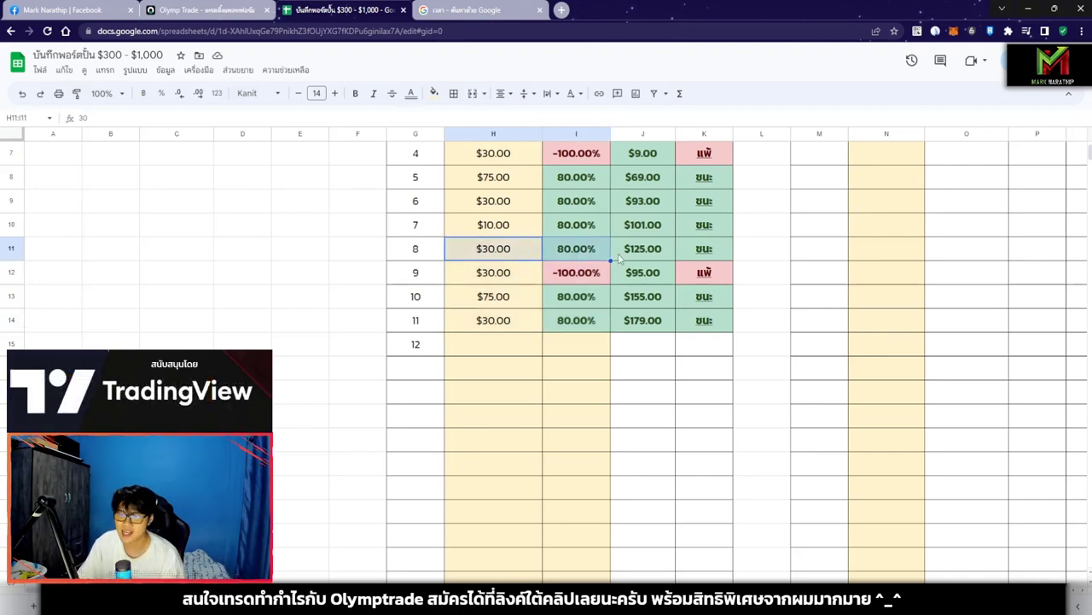
click(644, 255)
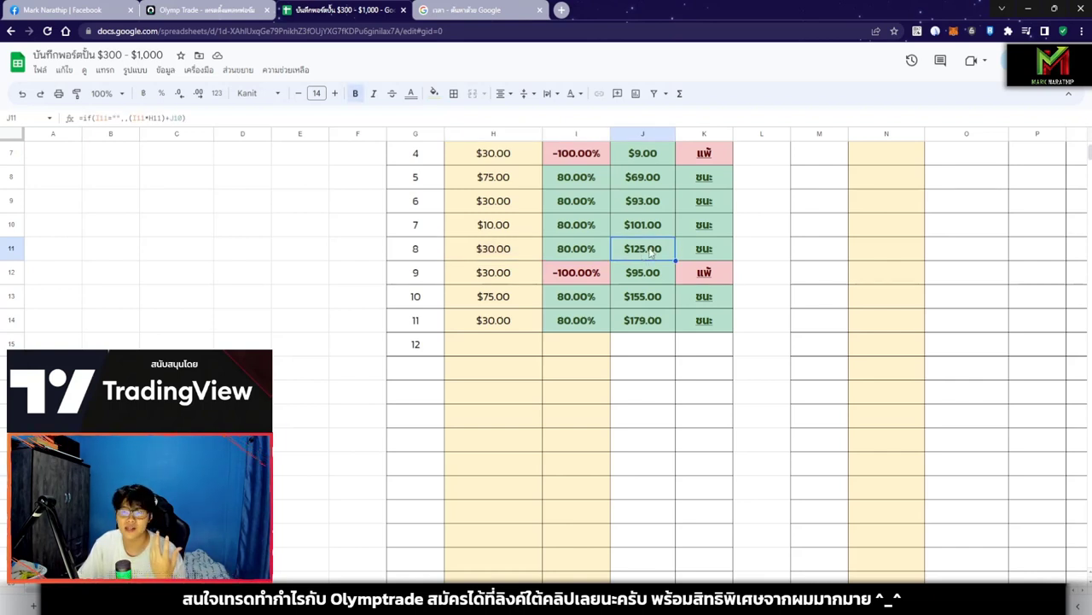
click(522, 281)
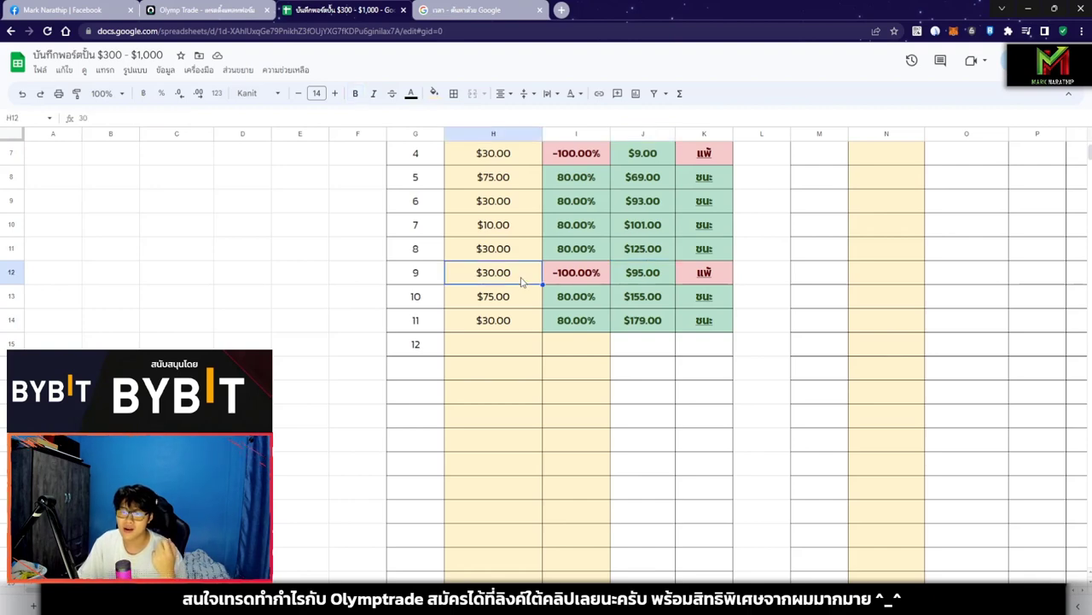
click(575, 281)
click(639, 277)
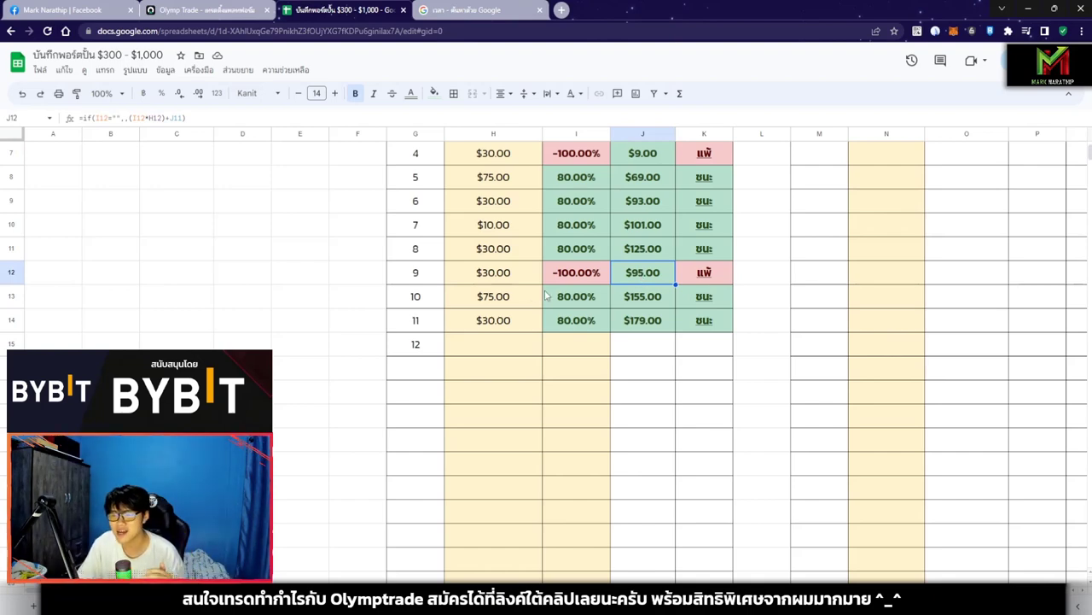
- Review the amounts, results and running profit of trades 10 and 11, comparing trade 10's amount with trade 9's
click(513, 298)
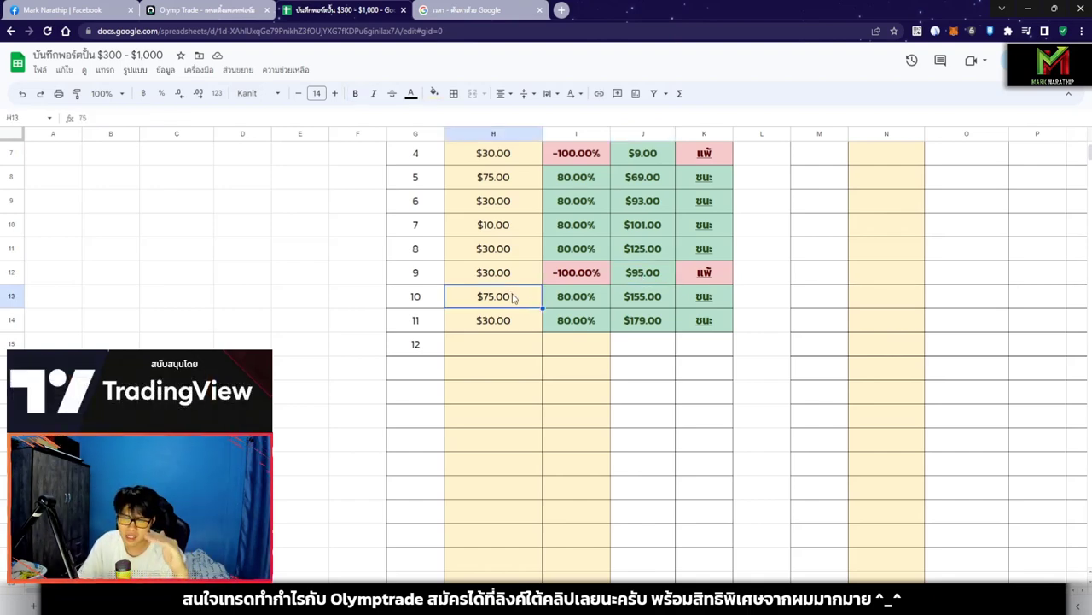
click(514, 277)
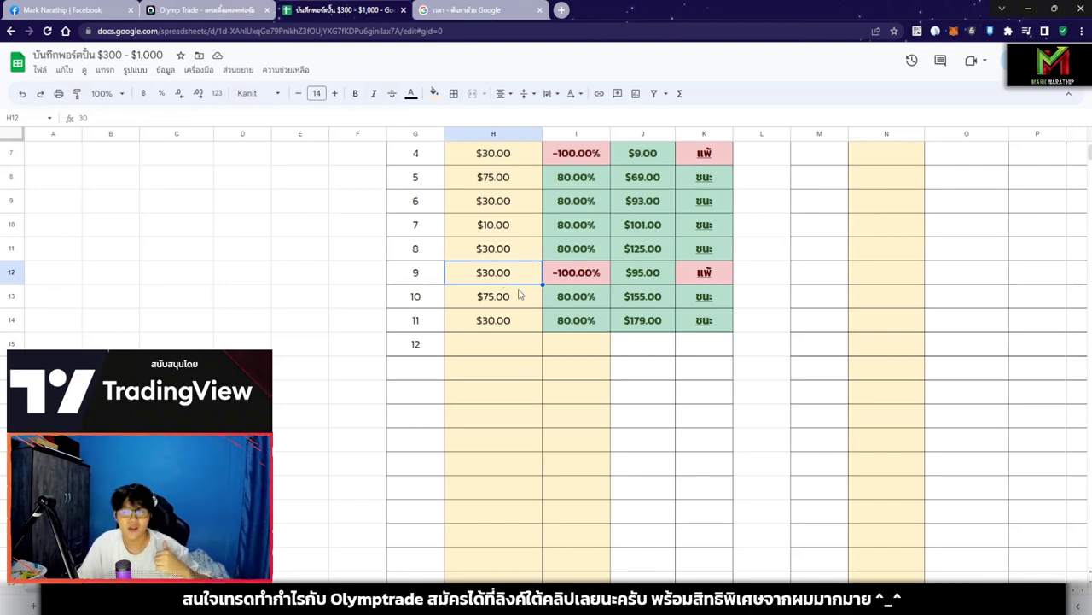
click(520, 300)
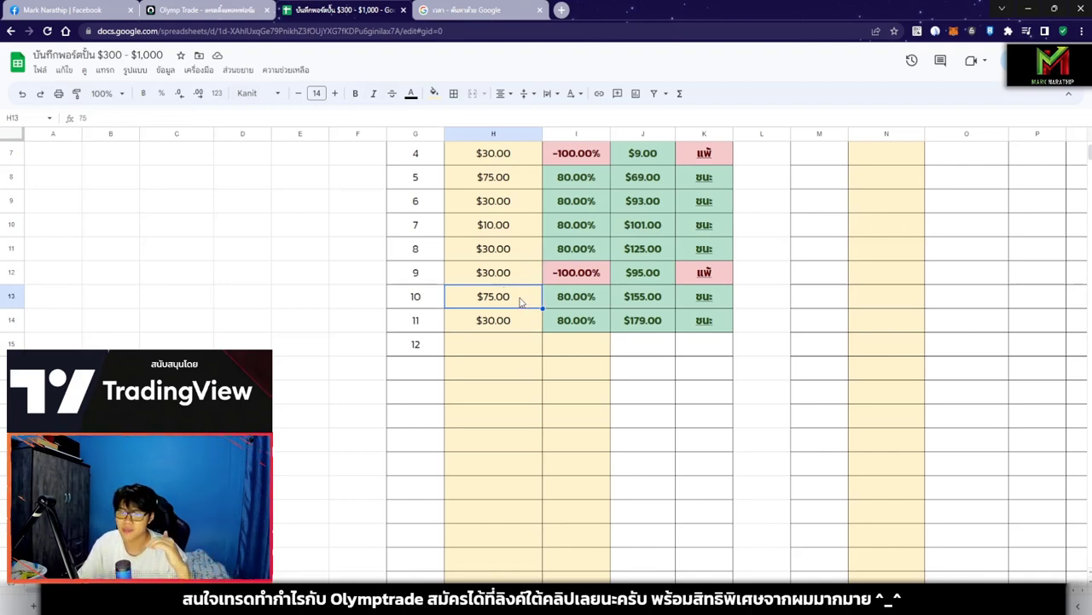
click(577, 297)
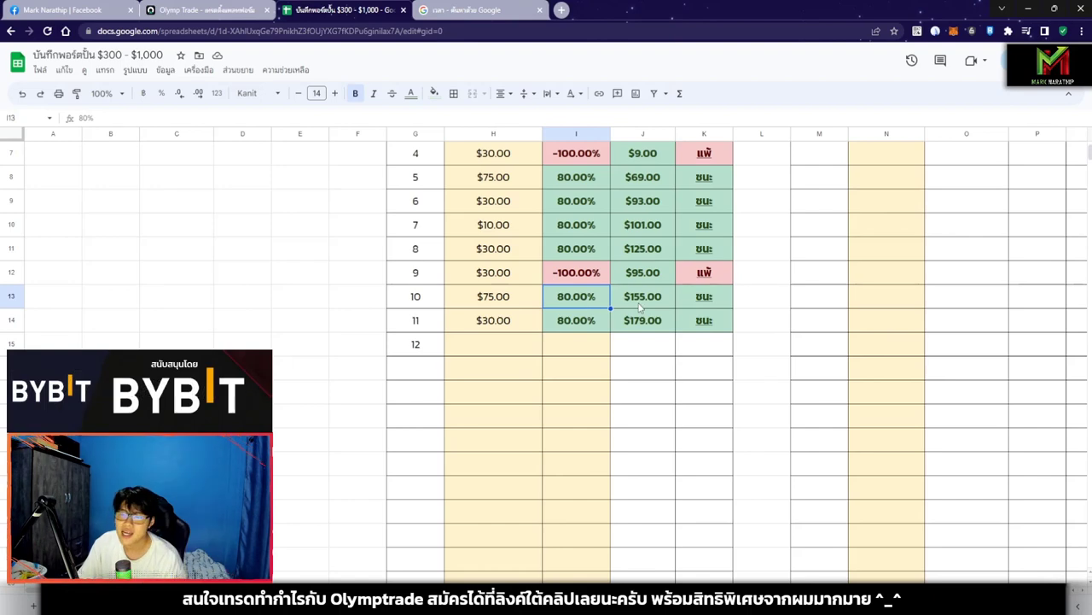
click(647, 297)
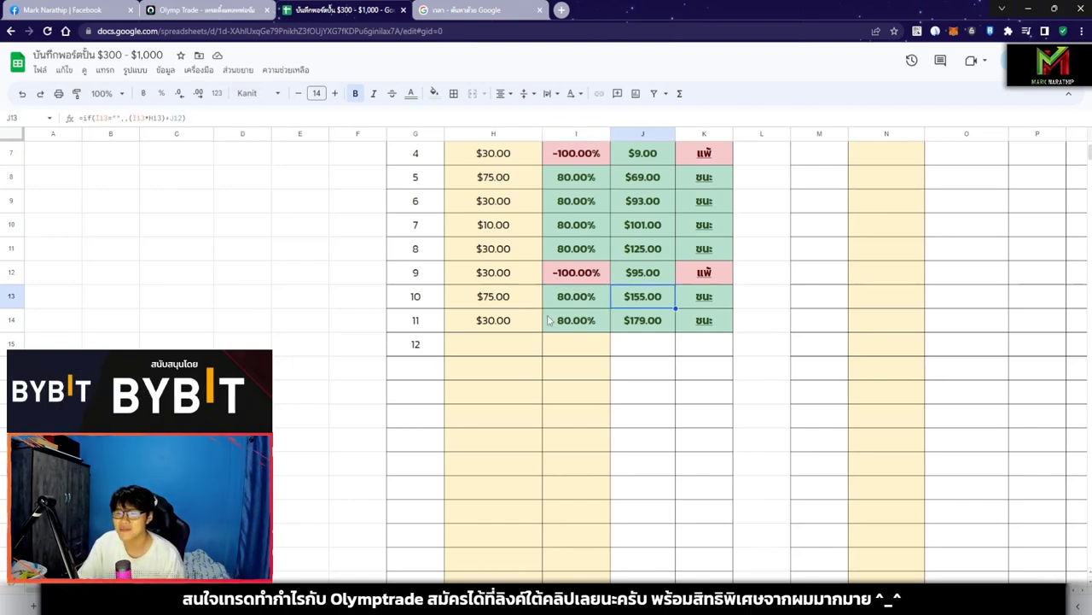
click(503, 323)
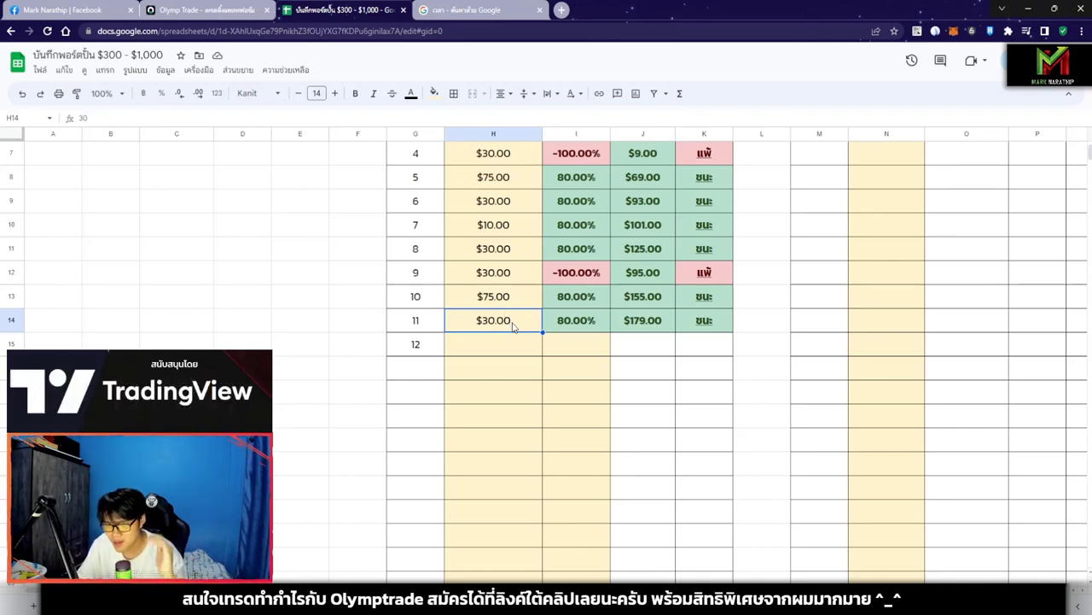
click(578, 328)
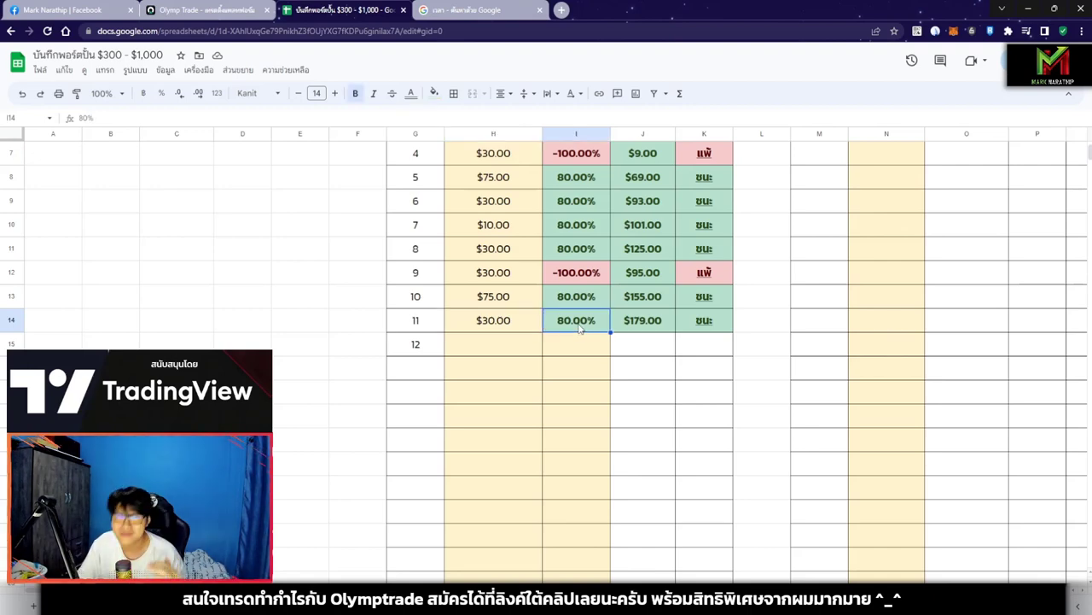
click(649, 330)
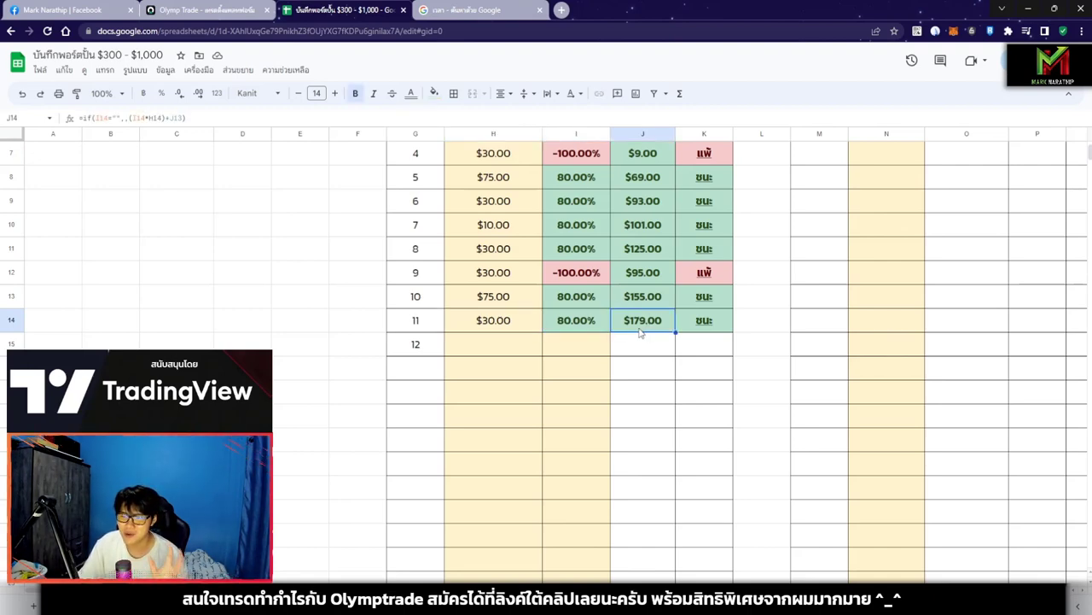
- Check the account balance in Olymp Trade and bring up the daily profit and loss table in the spreadsheet
click(209, 10)
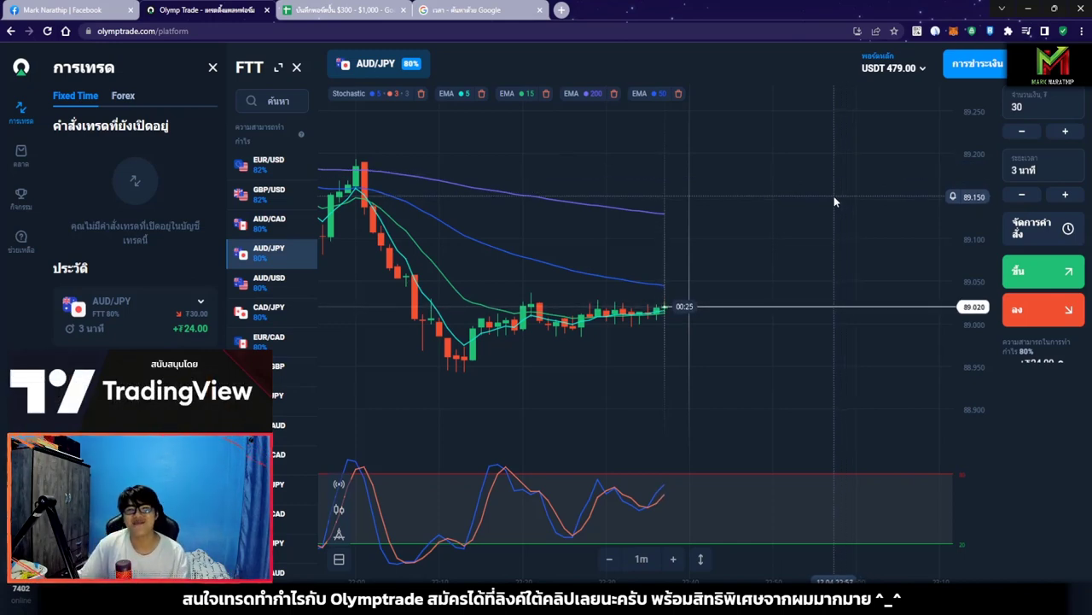
click(335, 9)
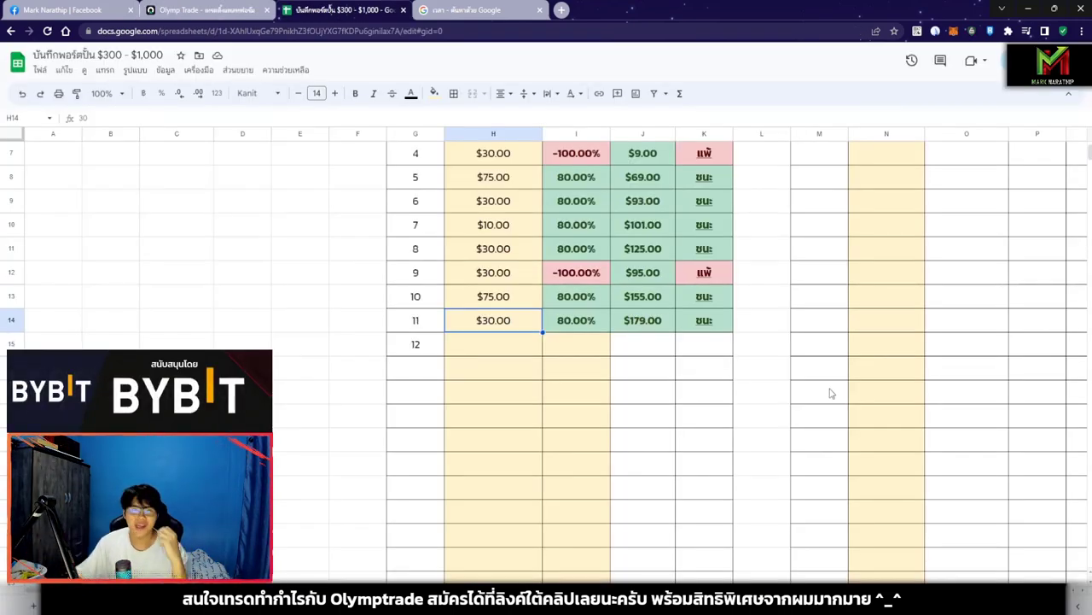
scroll(832, 393, up, 2)
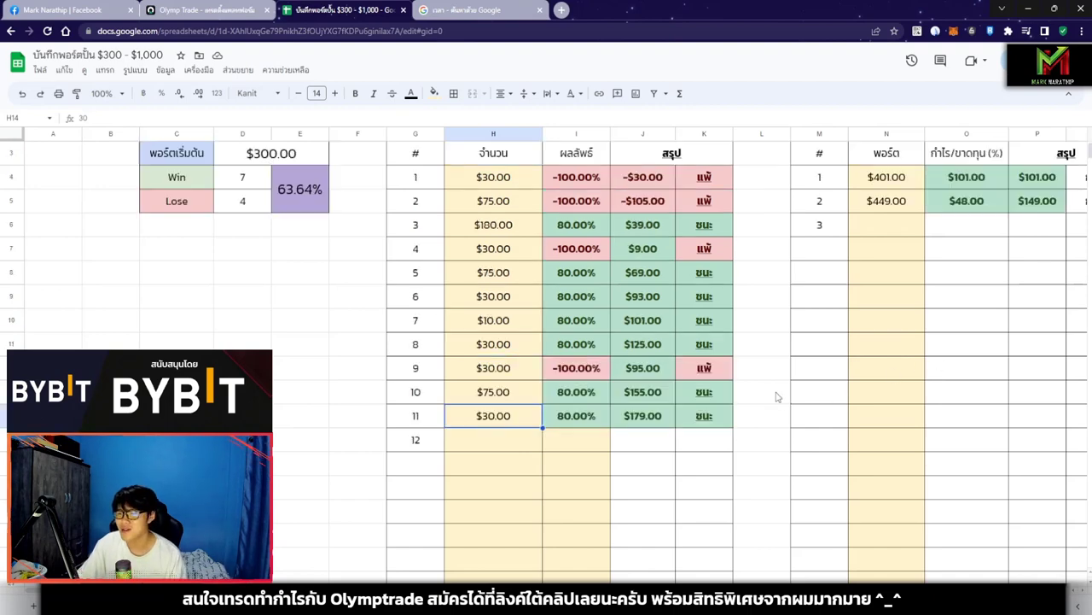
scroll(792, 400, right, 2)
scroll(762, 350, right, 3)
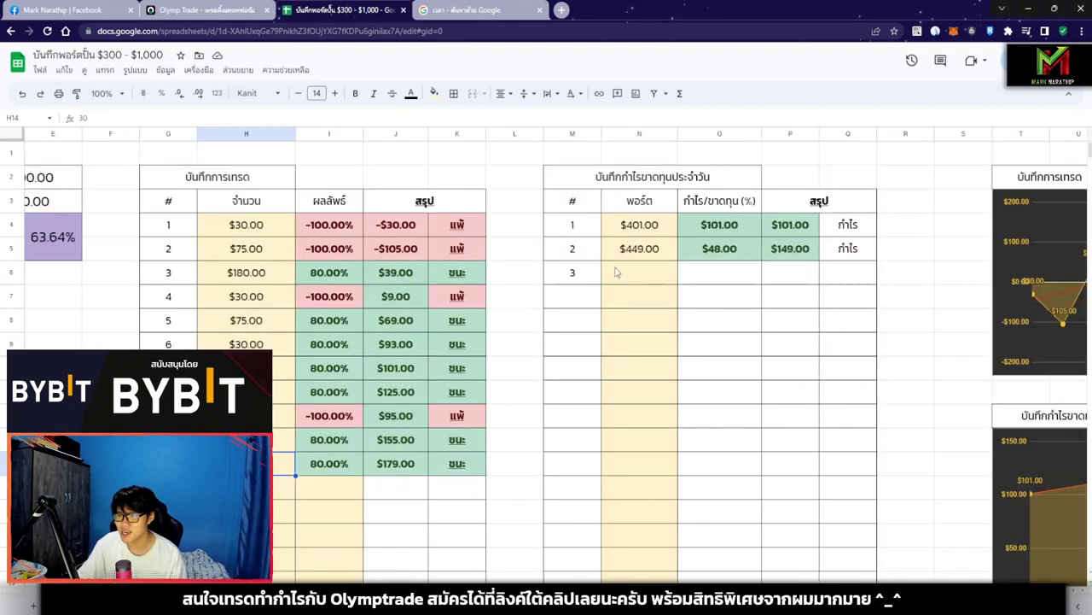
- Replace the day 2 portfolio value in the daily profit and loss table with $479, checking the balance in Olymp Trade
click(642, 250)
key(Delete)
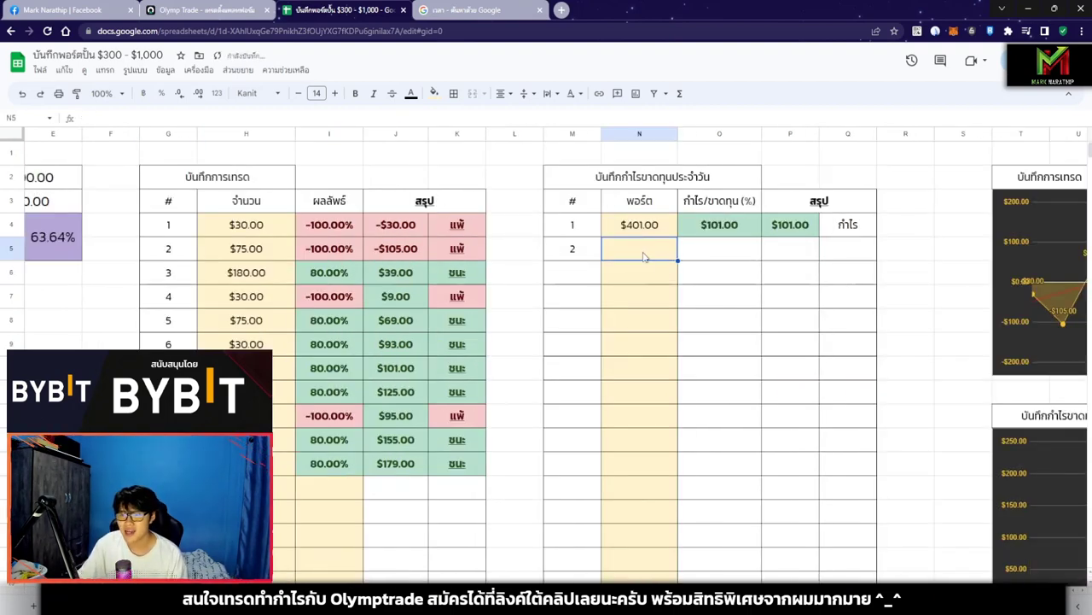
key(ctrl+z)
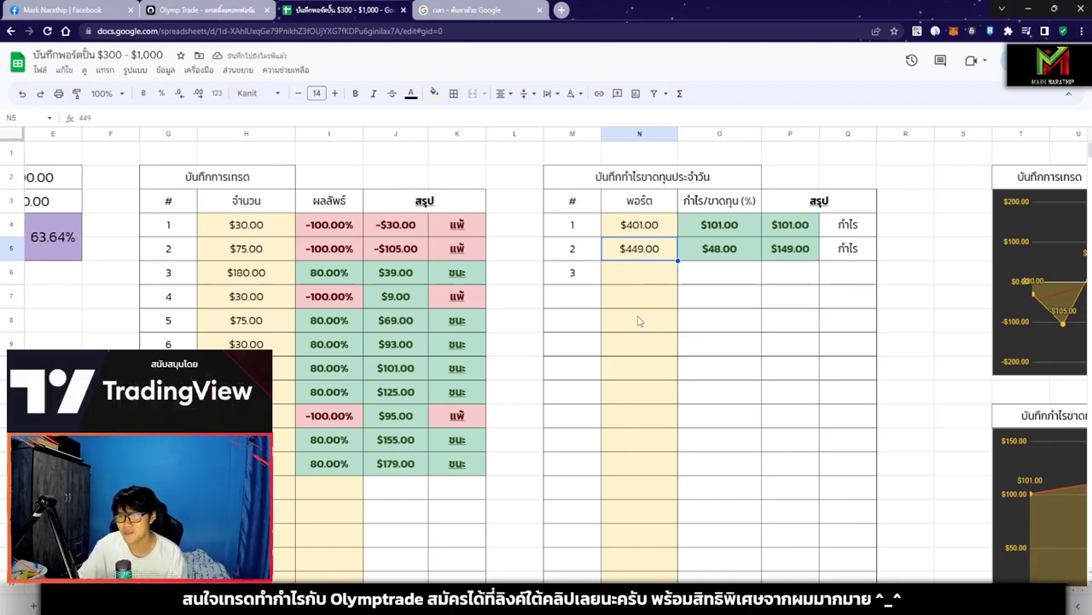
key(Delete)
click(205, 9)
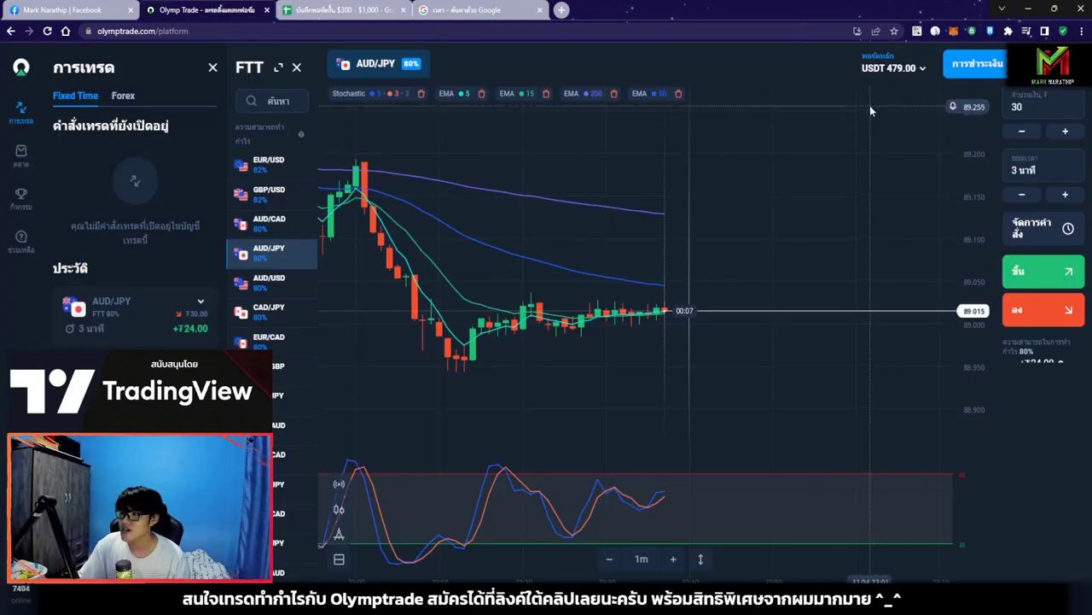
click(341, 10)
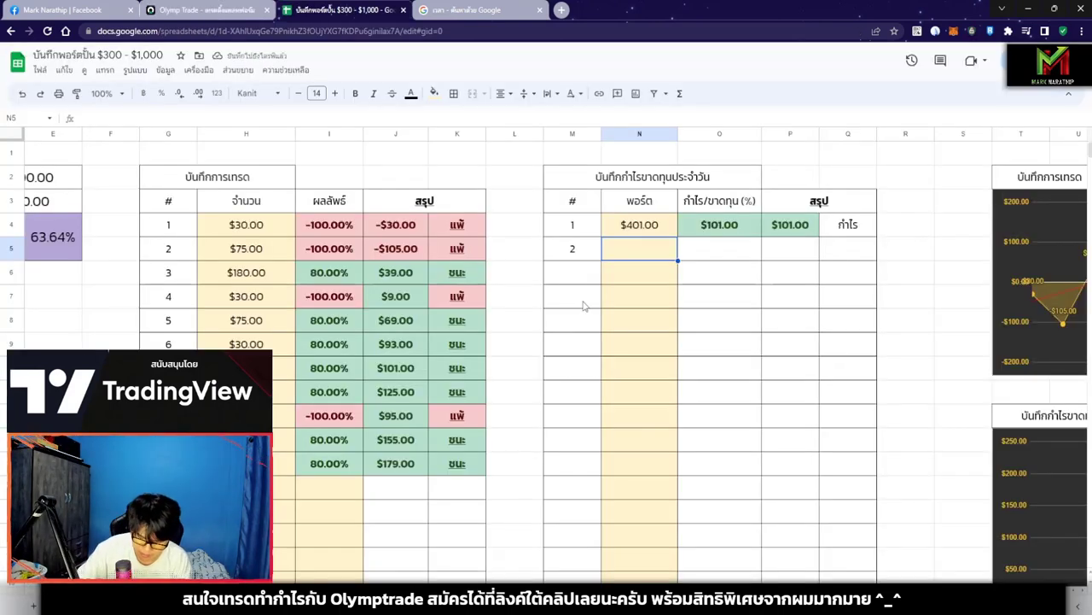
text(479)
key(Return)
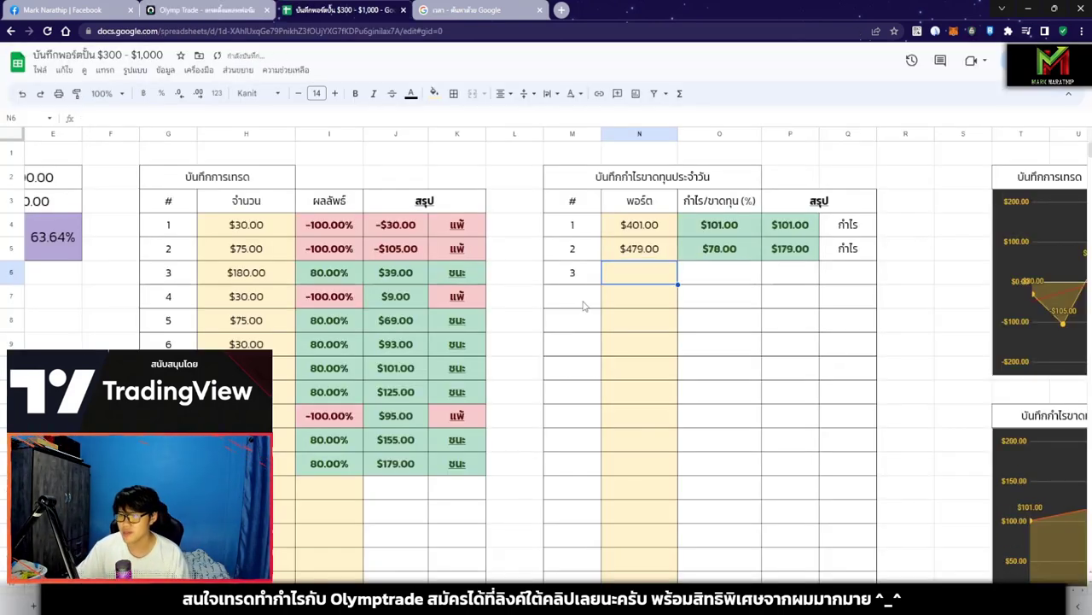
- Examine the trade log chart and the daily profit and loss chart beside the tables
key(Right)
scroll(795, 256, right, 4)
click(795, 175)
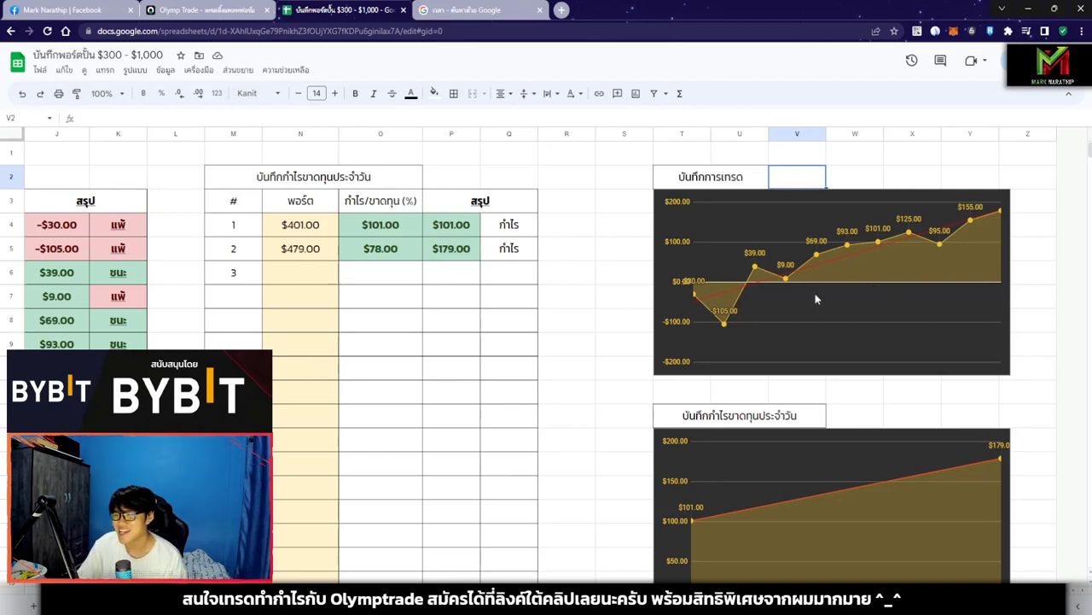
scroll(838, 274, down, 1)
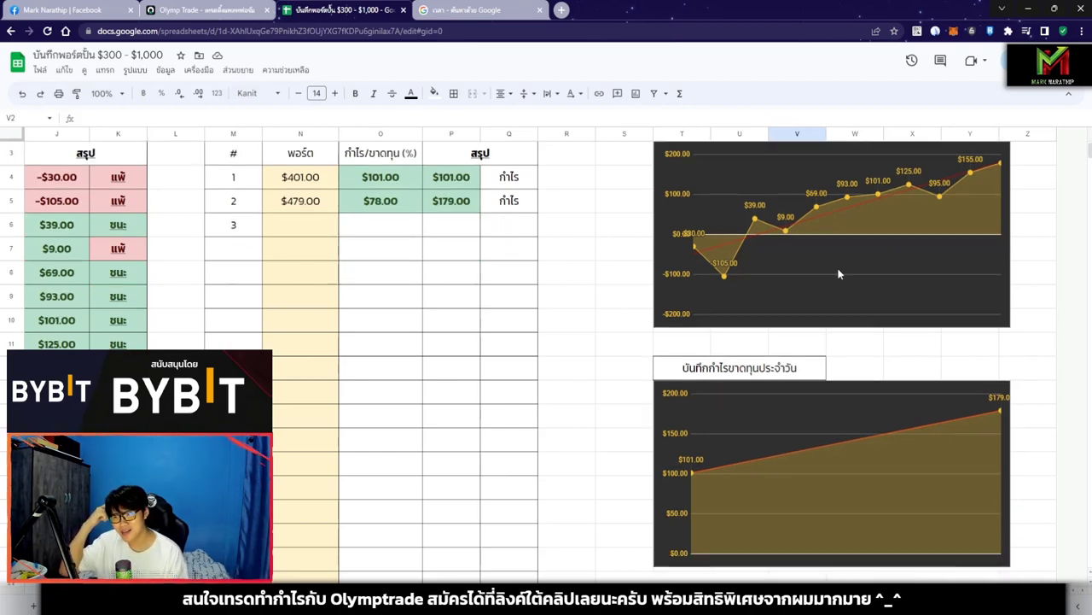
- Inspect the low point of the trade log chart and the first and last points of the daily profit and loss chart
scroll(838, 274, up, 1)
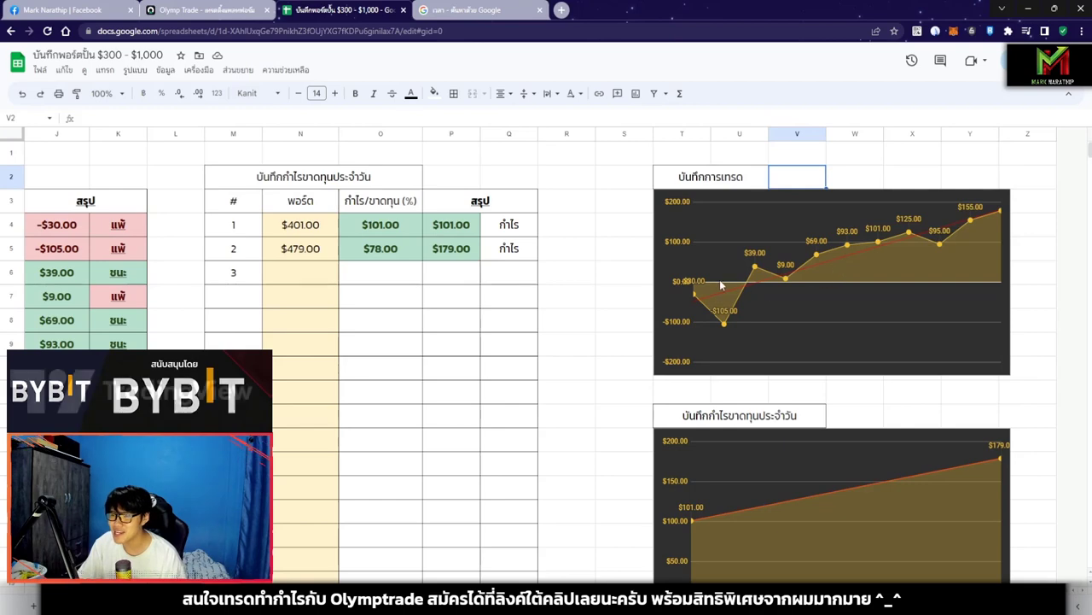
click(725, 317)
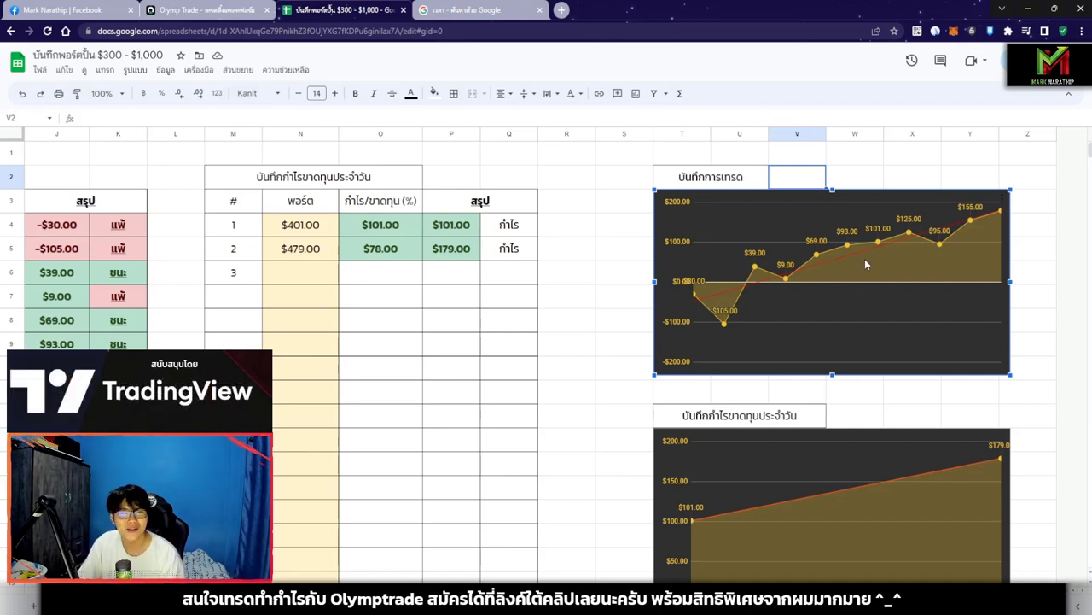
scroll(897, 258, down, 3)
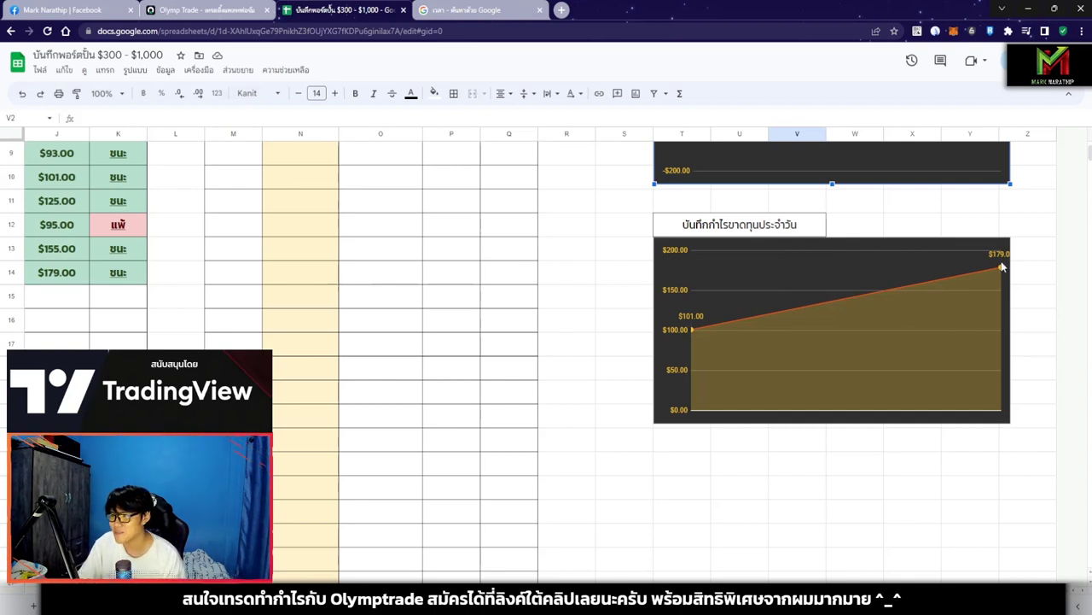
click(692, 326)
mouse_move(693, 332)
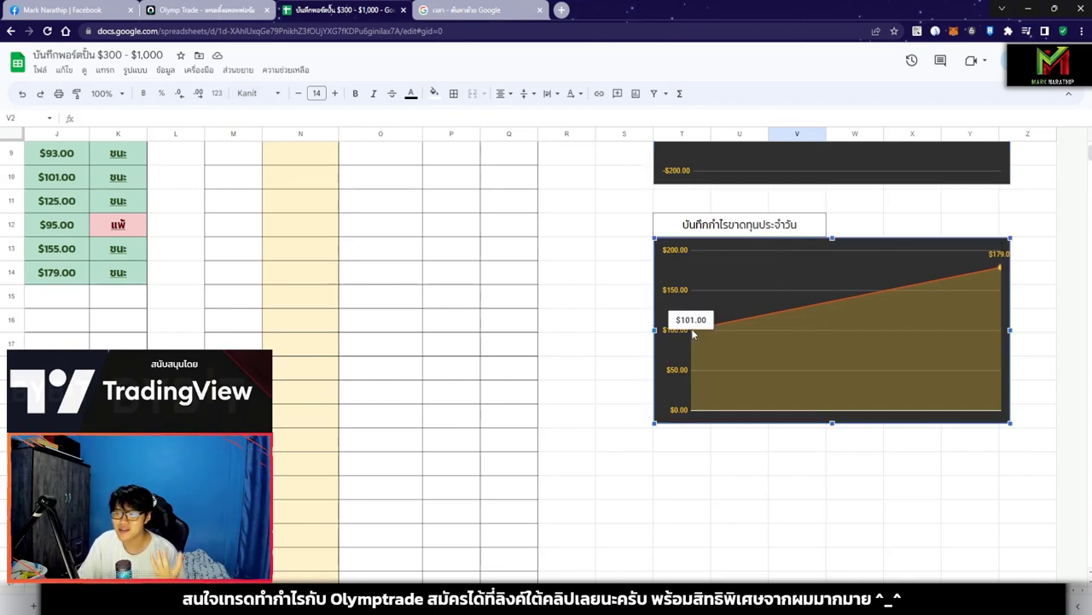
mouse_move(1001, 273)
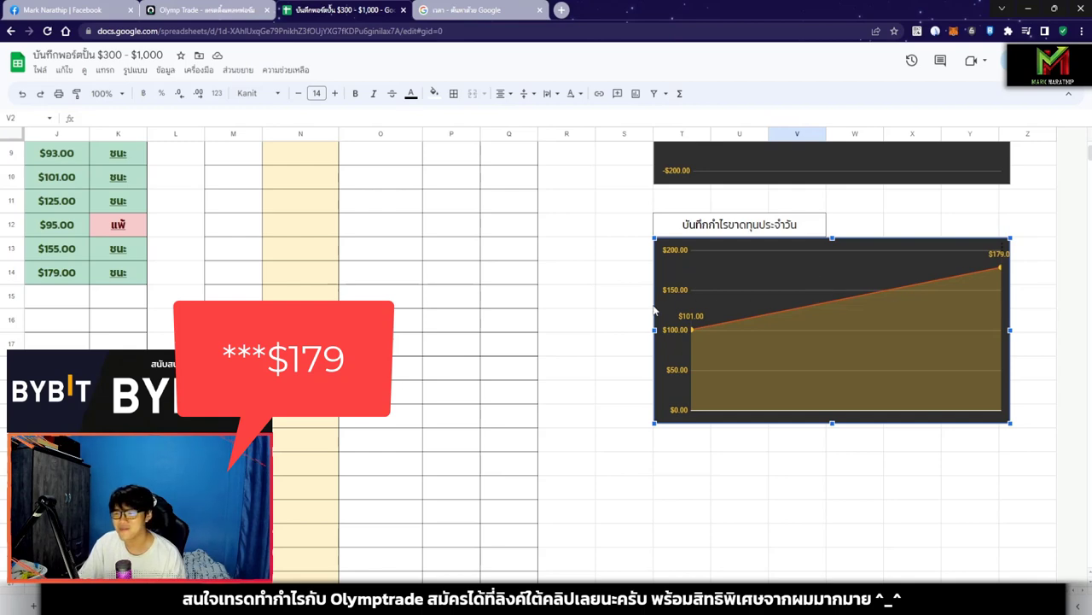
- Review the amounts and results of trades 1 to 11 in the trade log table
scroll(541, 291, up, 3)
scroll(541, 291, left, 10)
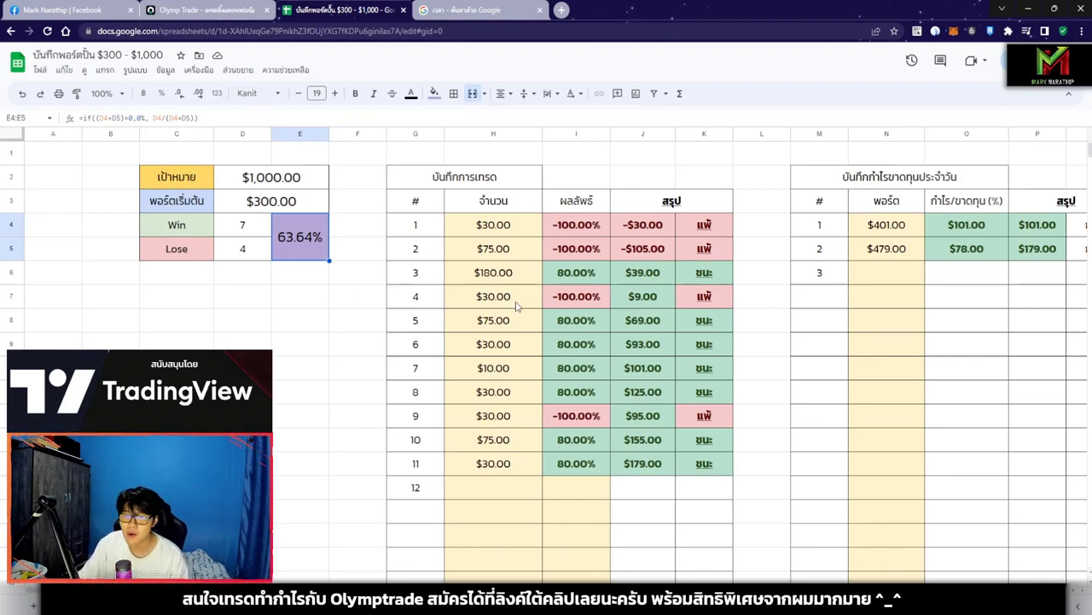
scroll(520, 312, down, 1)
drag(449, 423, 640, 392)
drag(493, 415, 576, 177)
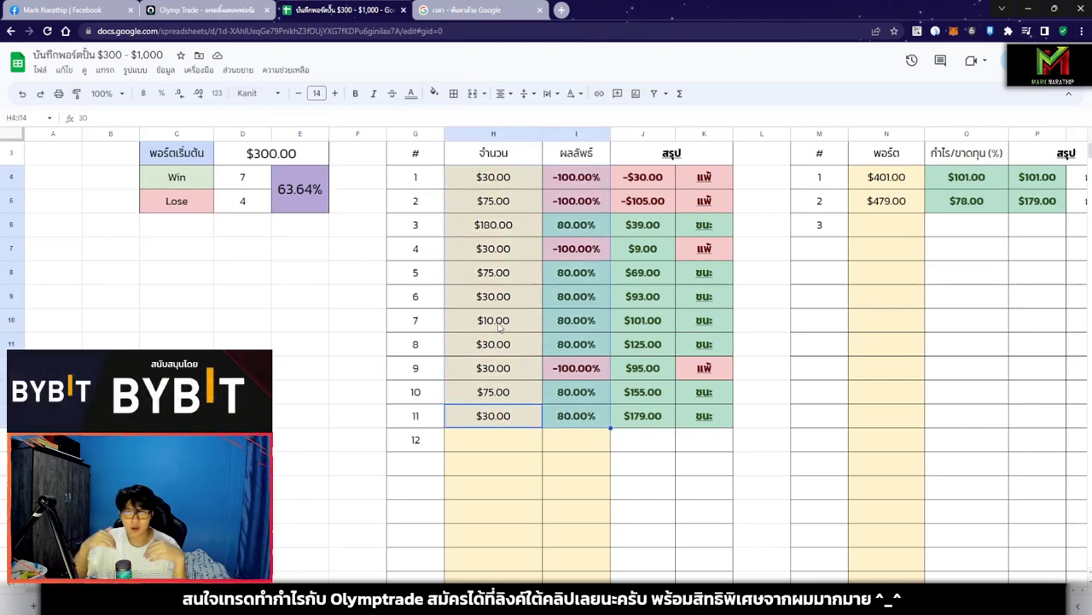
scroll(499, 327, up, 1)
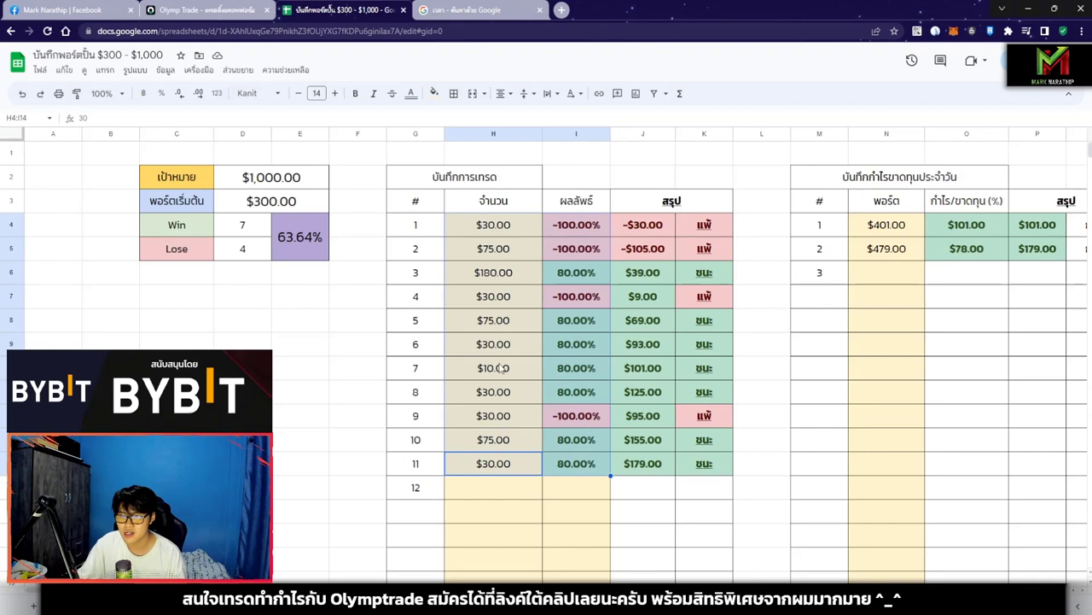
- Check the win and loss counts beside the win rate, and select the empty amount cell for trade 12
click(256, 232)
click(260, 257)
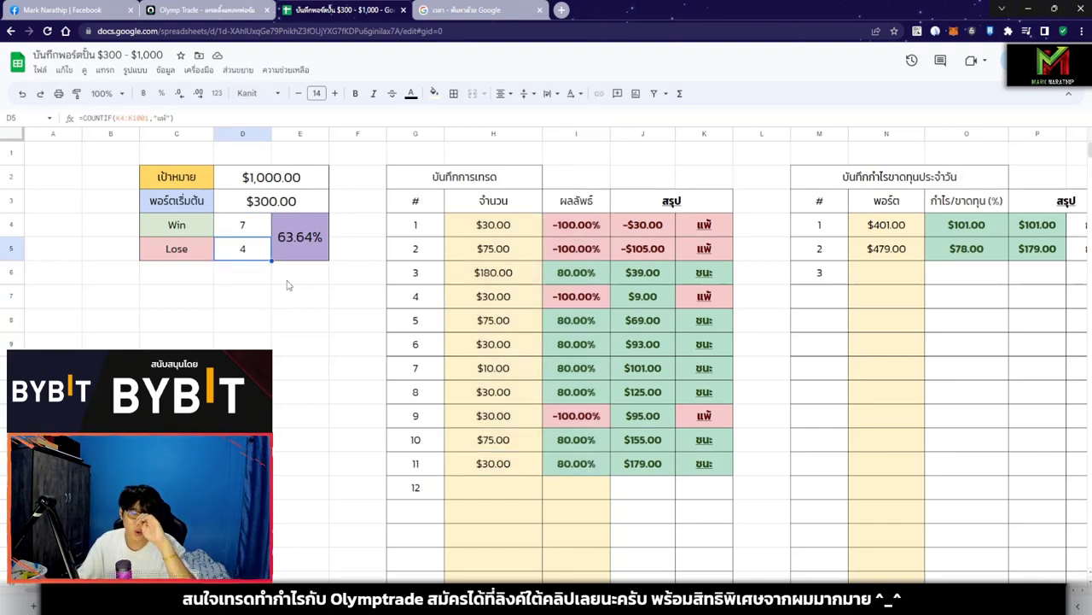
key(Up)
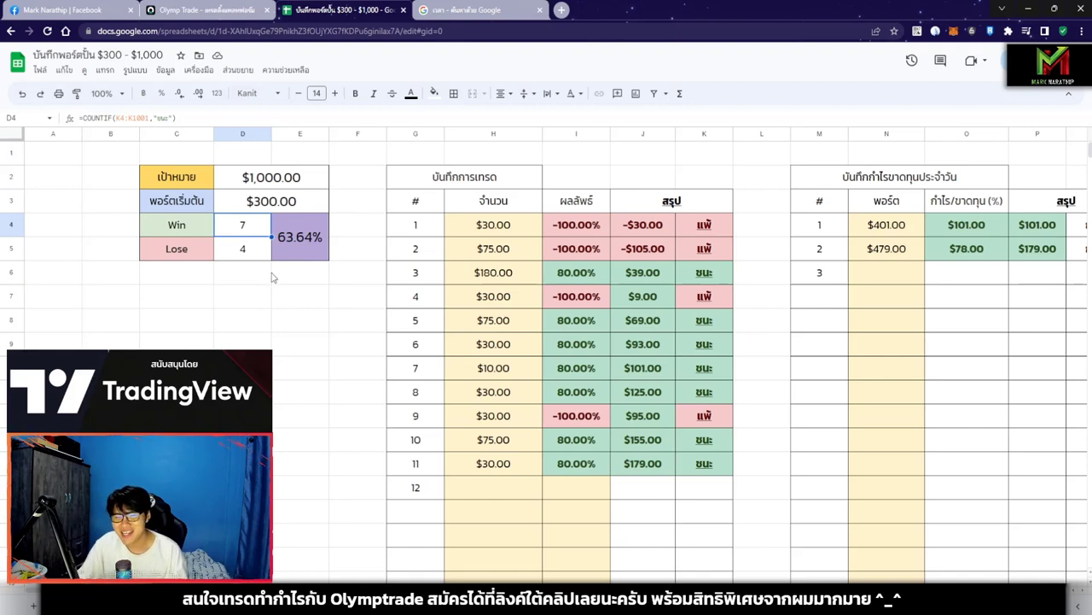
click(255, 253)
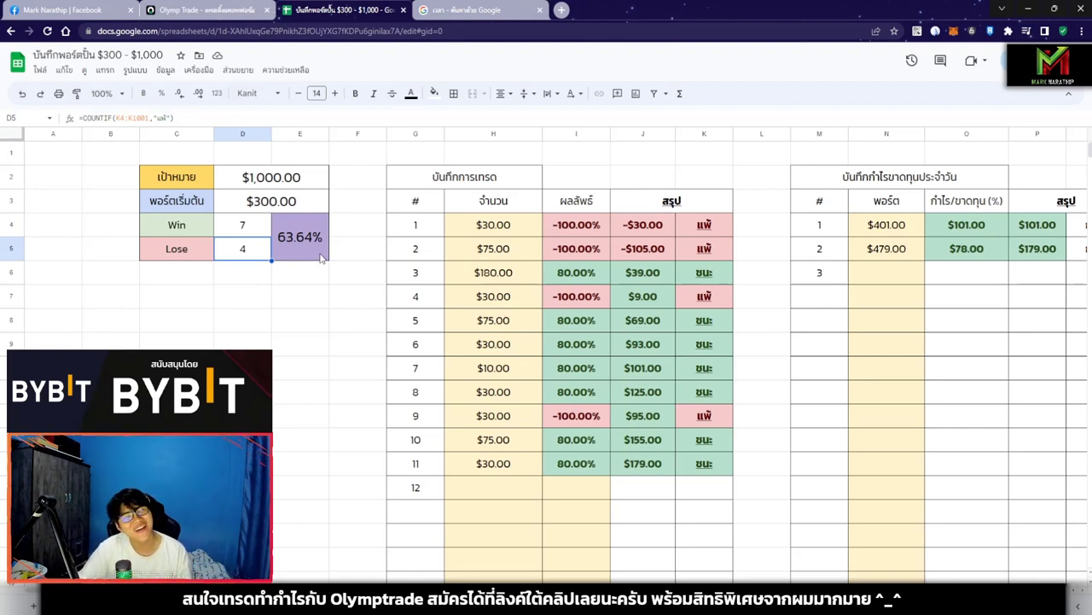
click(513, 485)
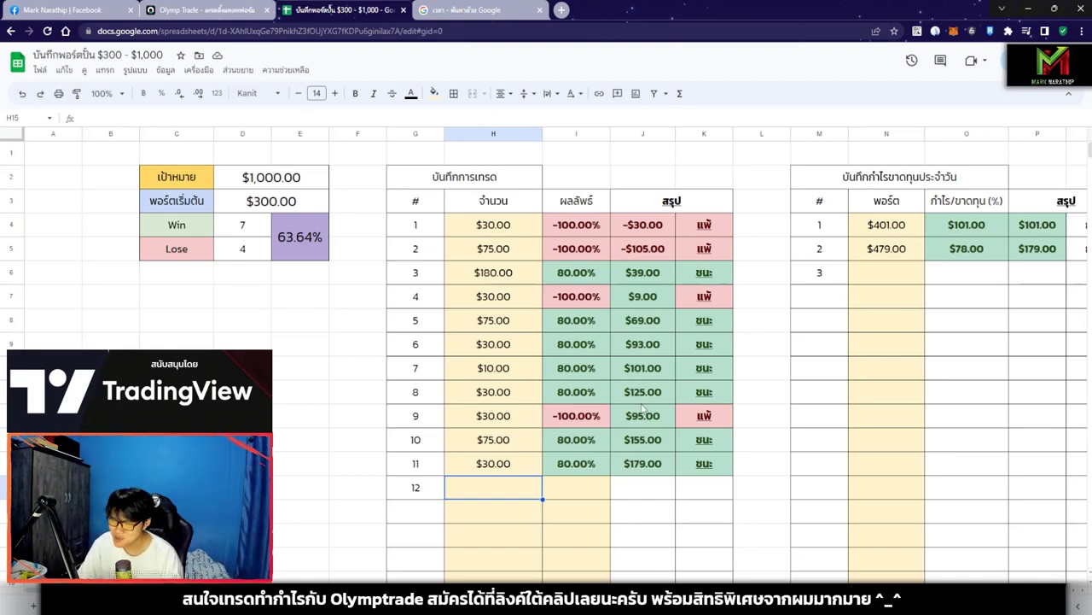
- Search the web for "แปลงค่าเงิน" in a new tab and open MSN Money's currency converter
scroll(745, 395, right, 5)
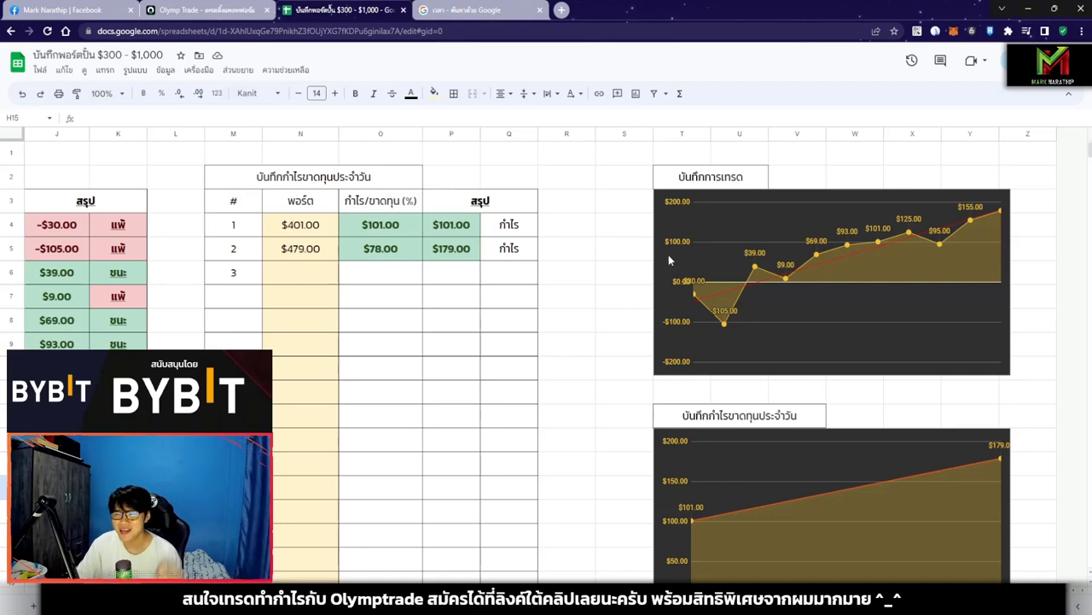
click(562, 10)
text(แปลง)
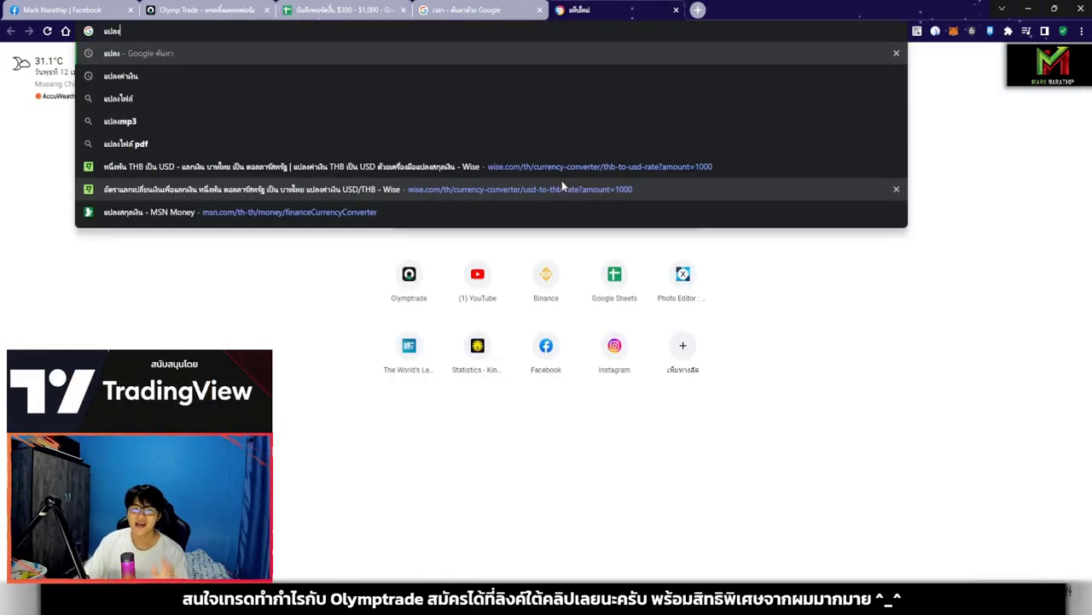
key(Down)
key(Return)
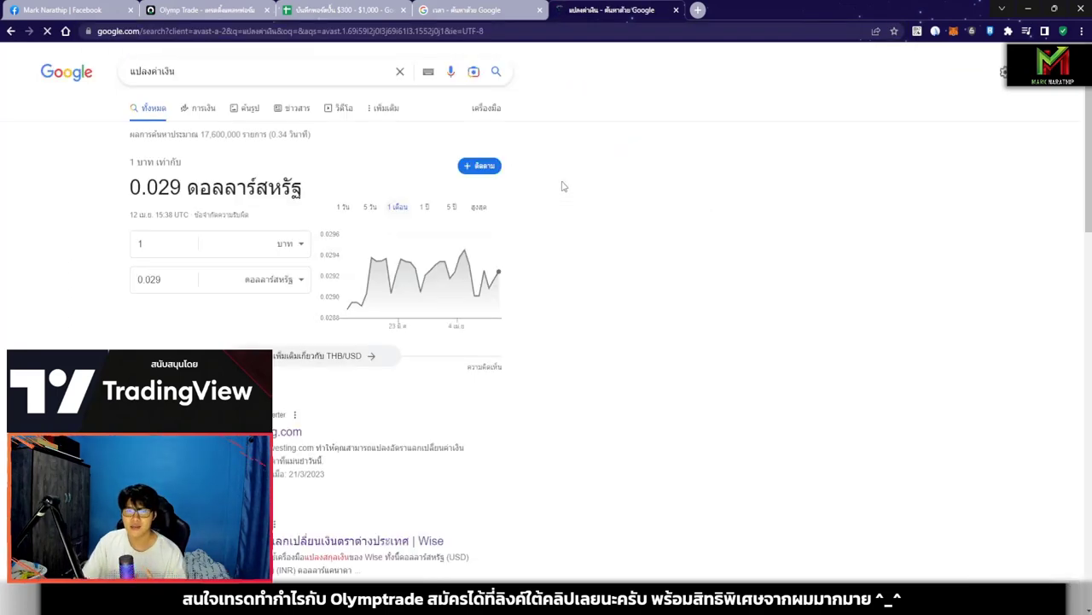
scroll(383, 390, down, 4)
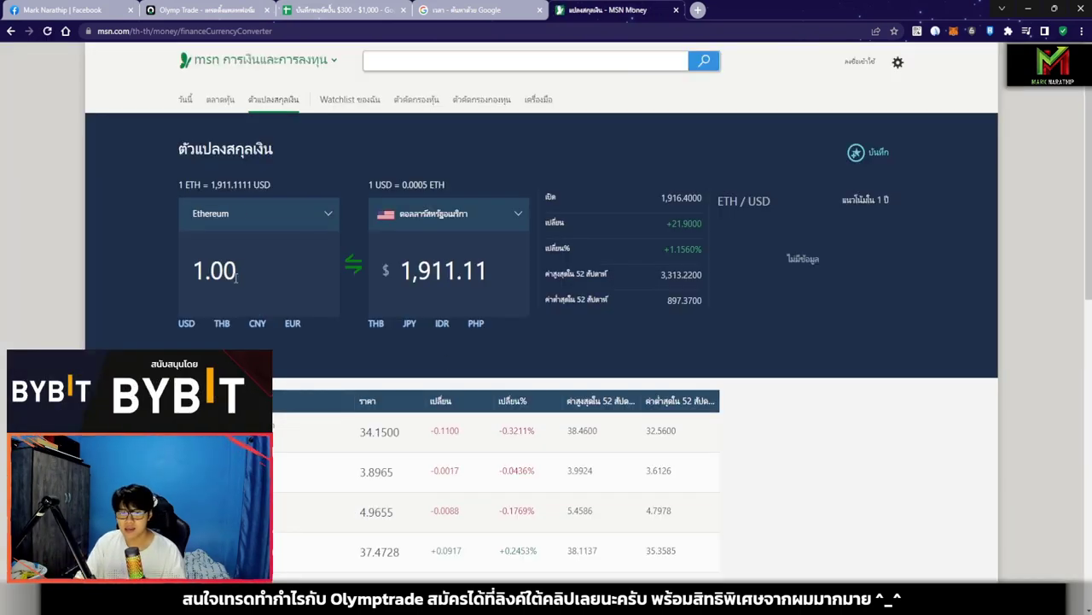
- Switch from the Ethereum converter to MSN's USD to THB converter and convert $78 to Thai baht
click(243, 290)
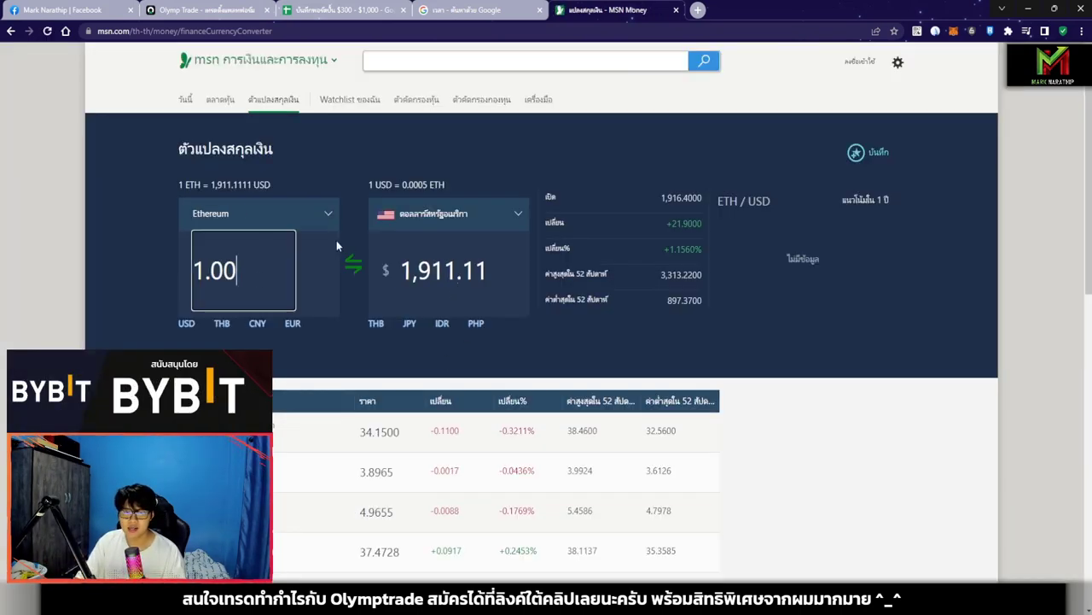
click(10, 31)
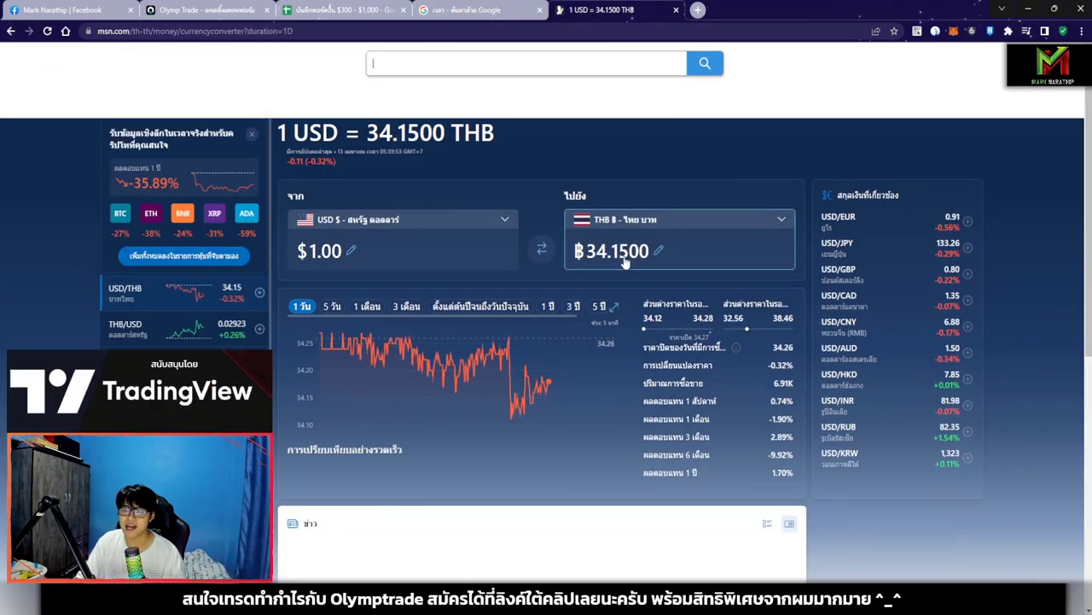
click(428, 244)
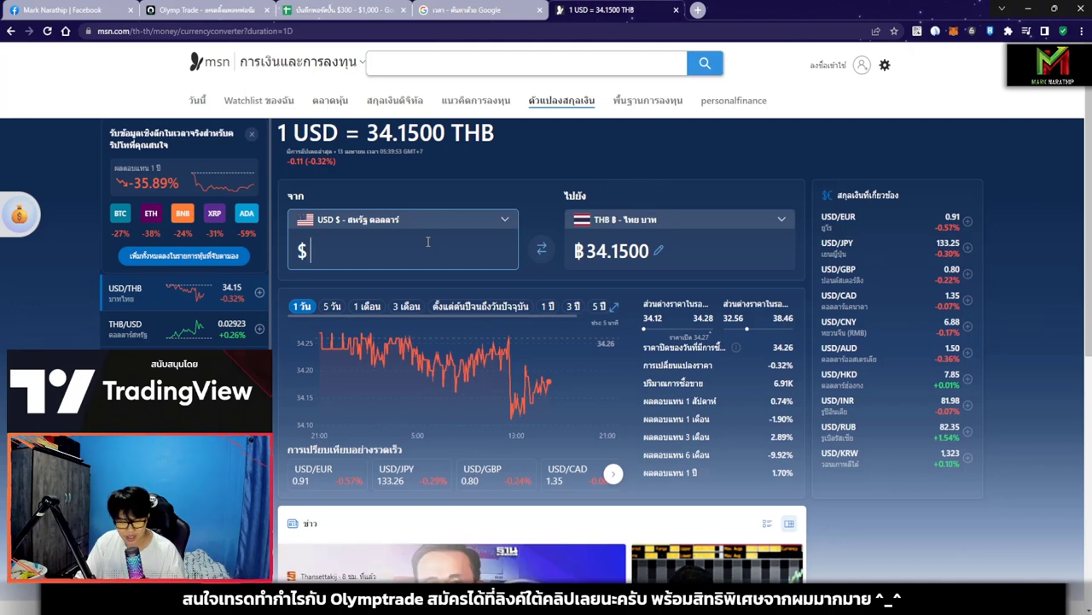
text(78)
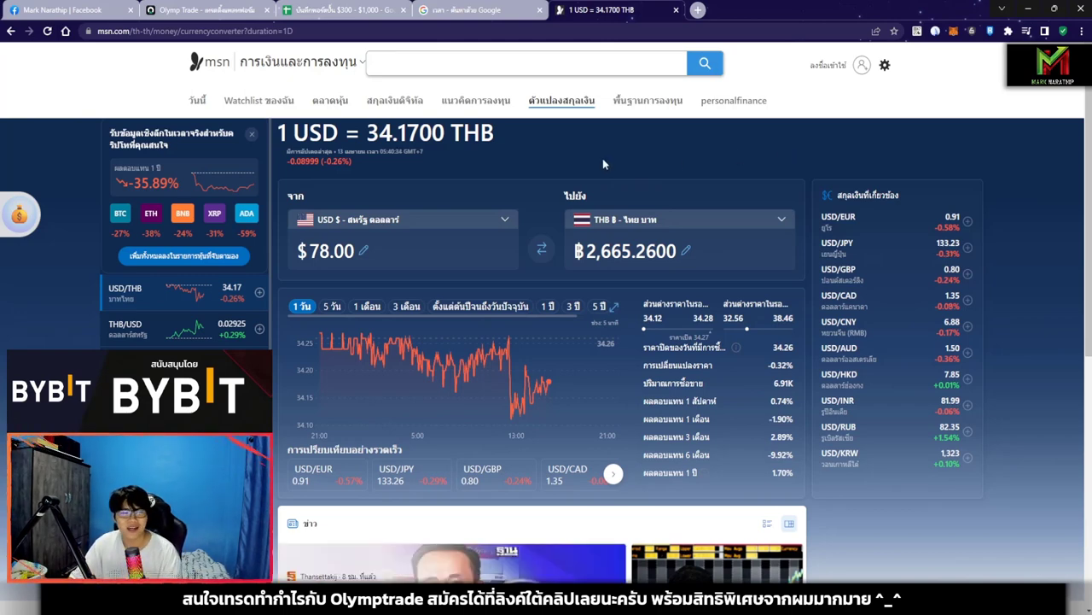
- Return to the spreadsheet's goal and win-rate summary, and examine the recent Put signals on TradingView's one-minute AUDJPY chart
click(350, 10)
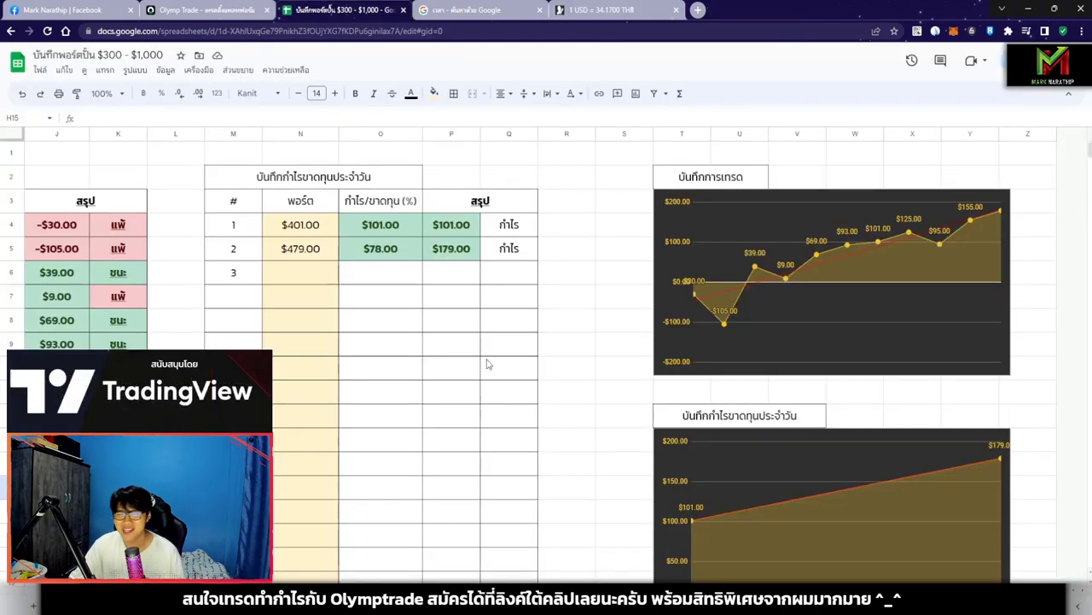
scroll(491, 392, left, 5)
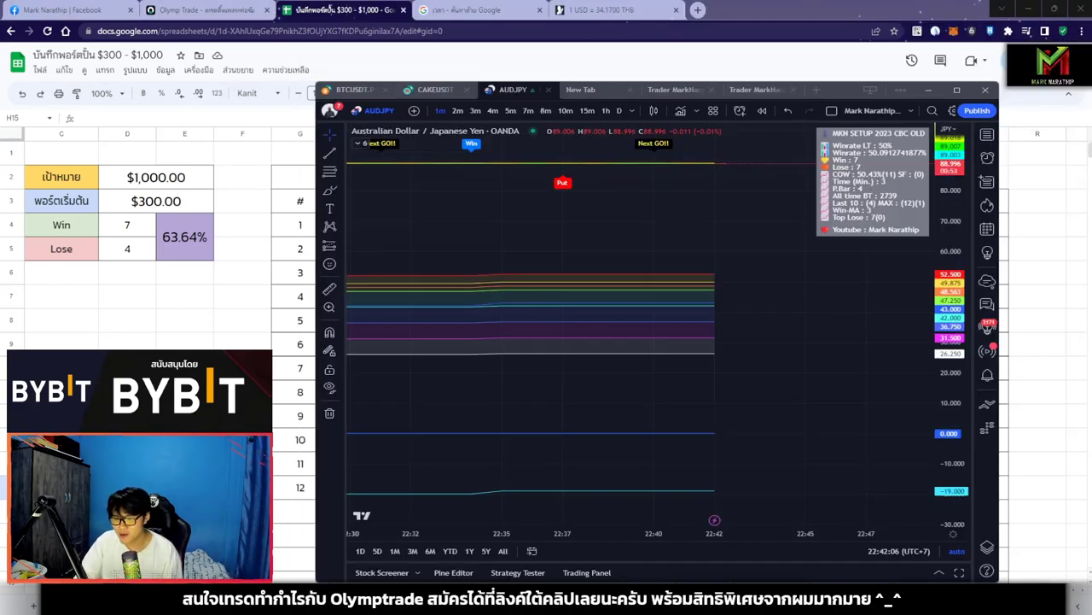
scroll(654, 334, down, 5)
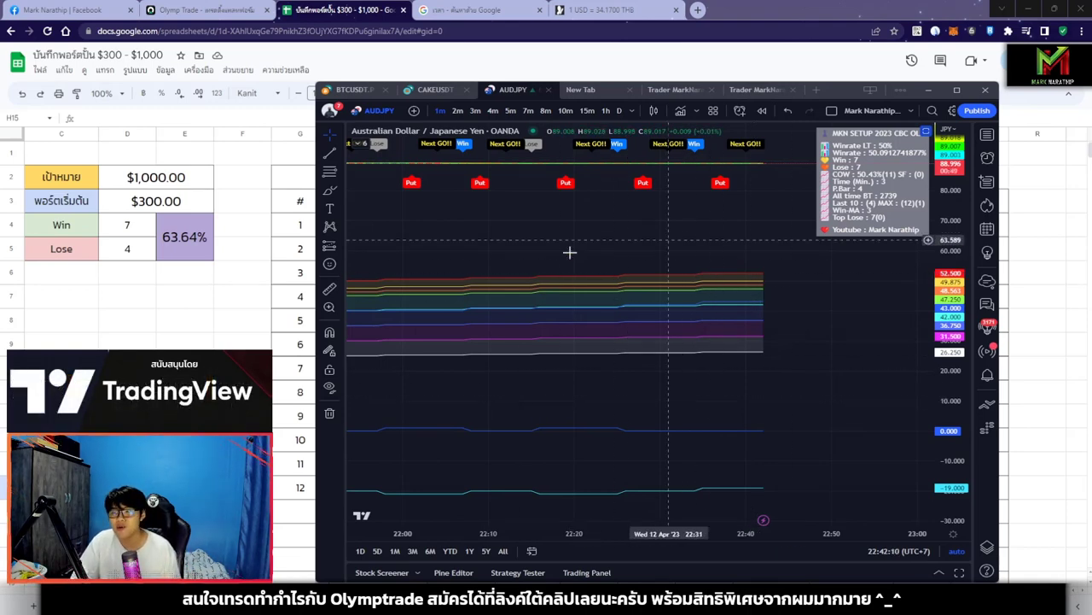
drag(764, 256, 637, 379)
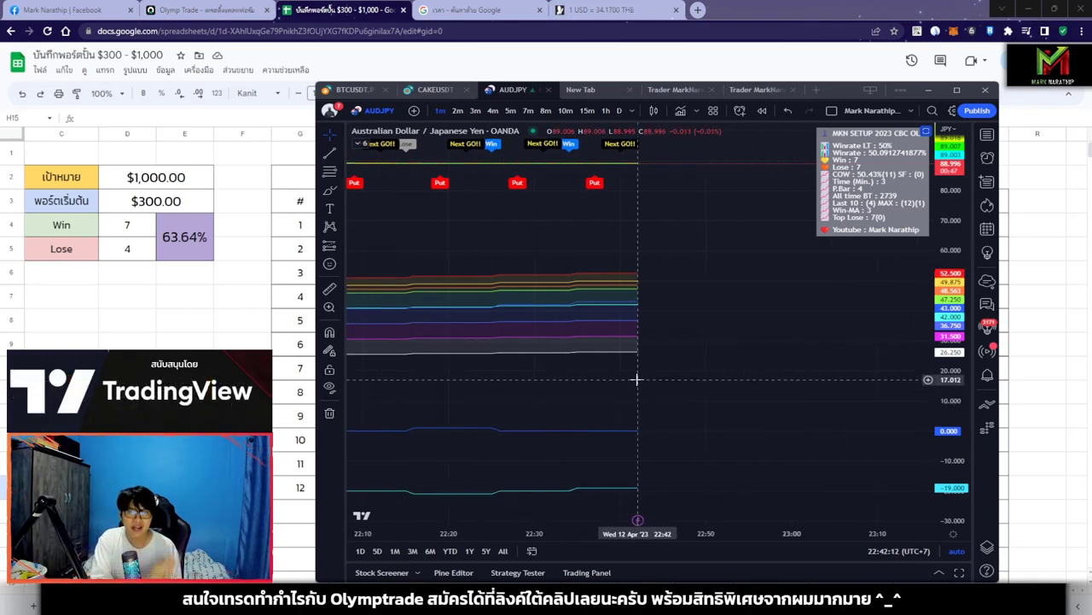